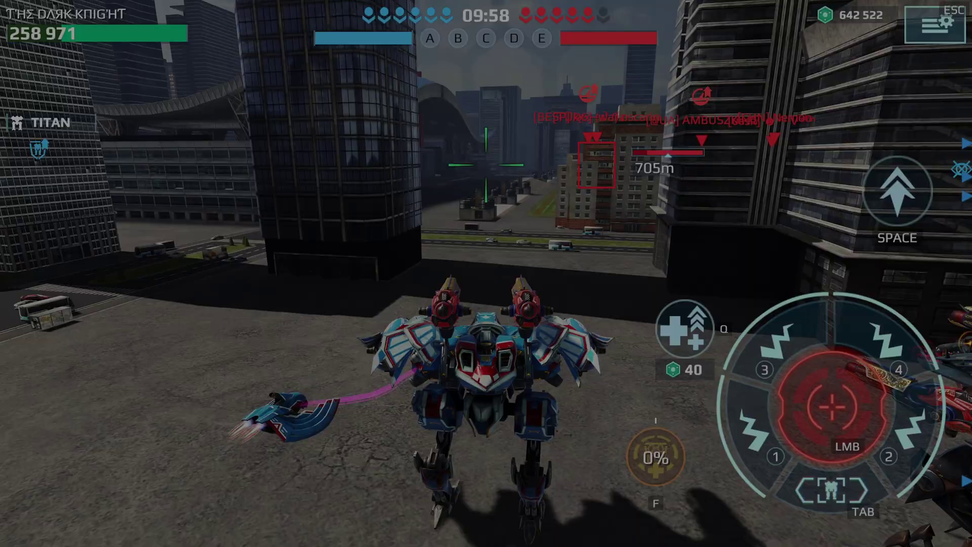
- Advance the titan past the buildings and across the gardens towards the enemy robots around the central beacon
key("w")
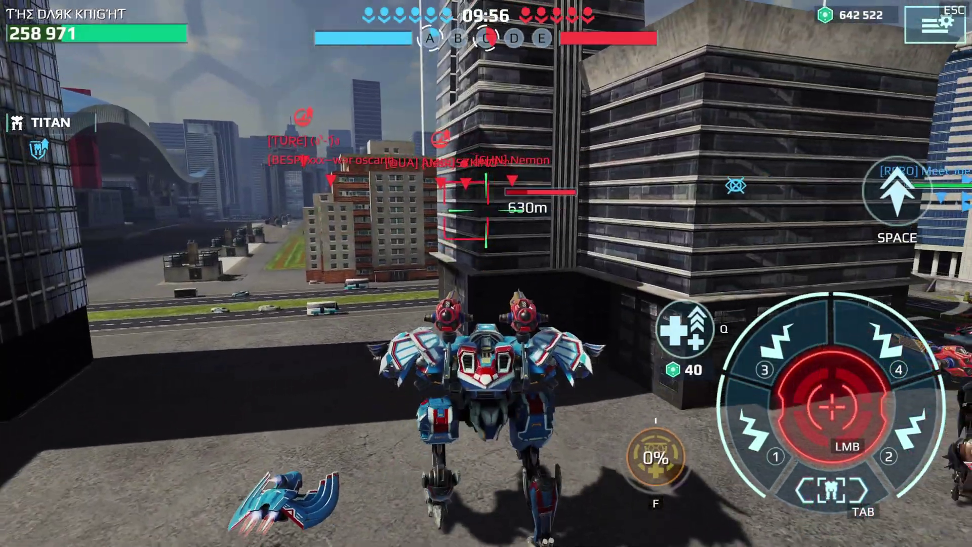
key("w")
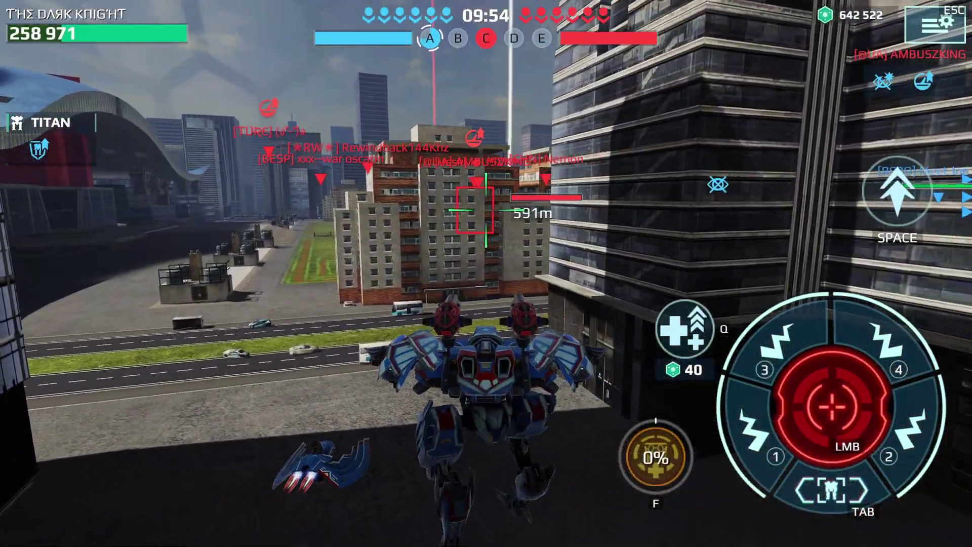
key("w")
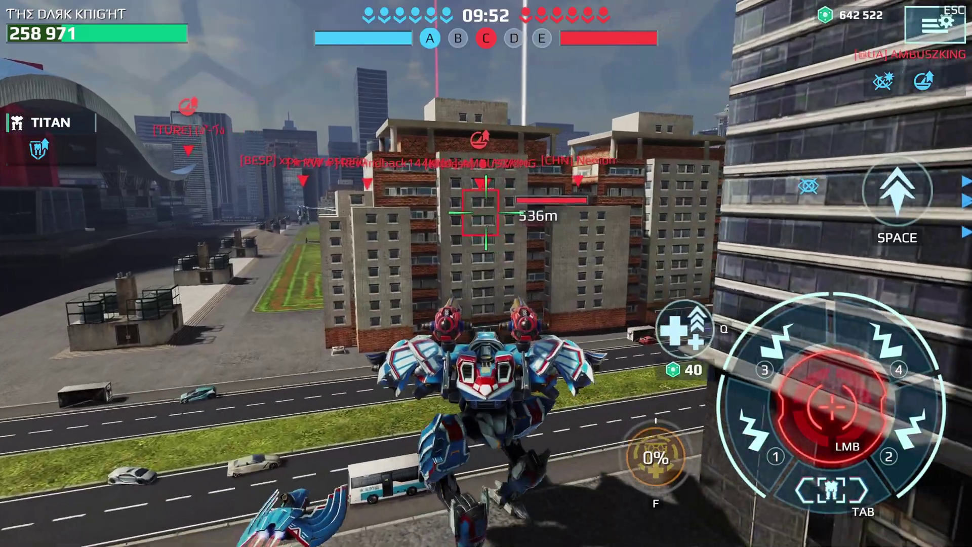
key("w")
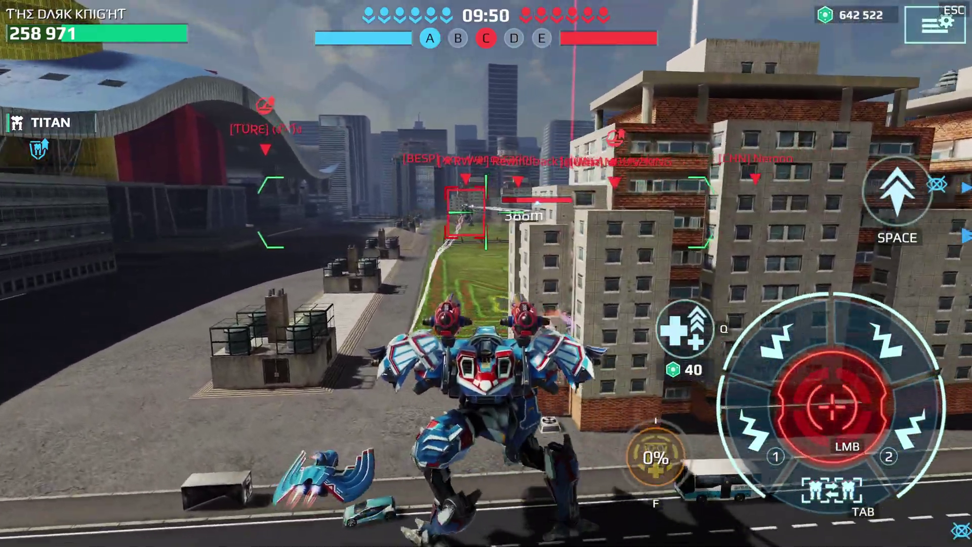
key("w")
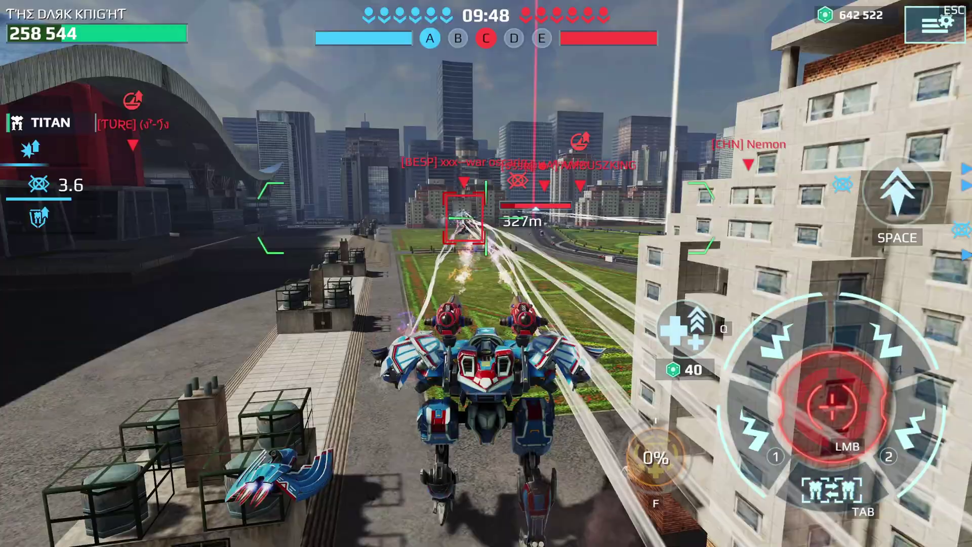
key("w")
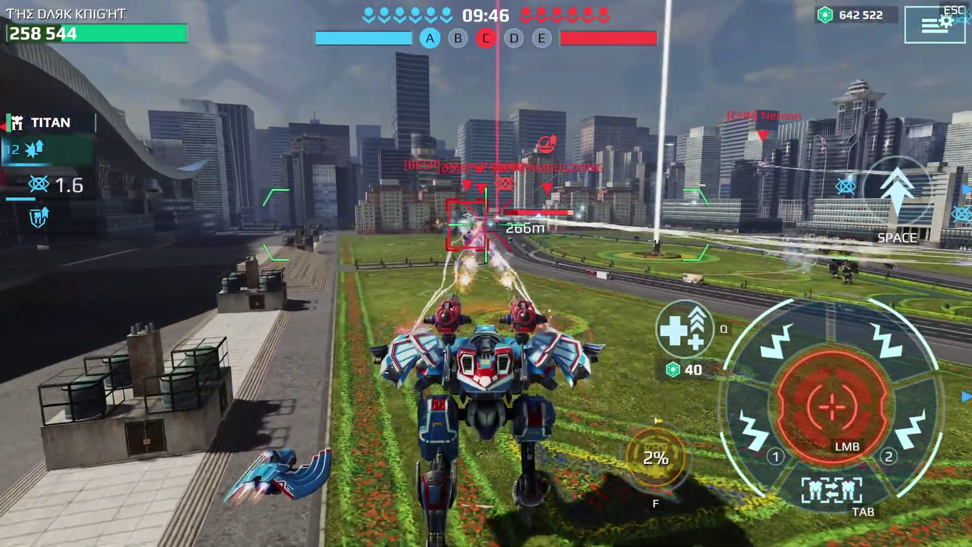
key("w")
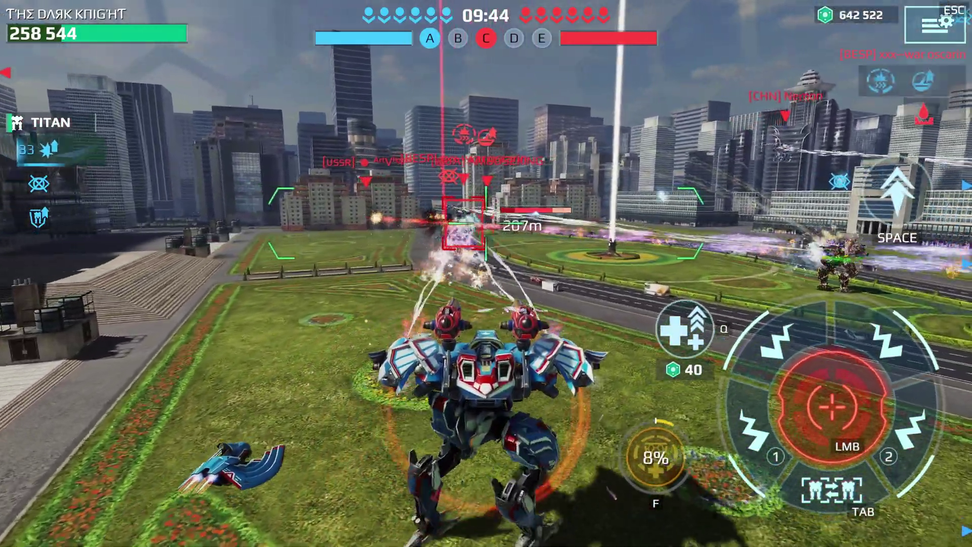
key("w")
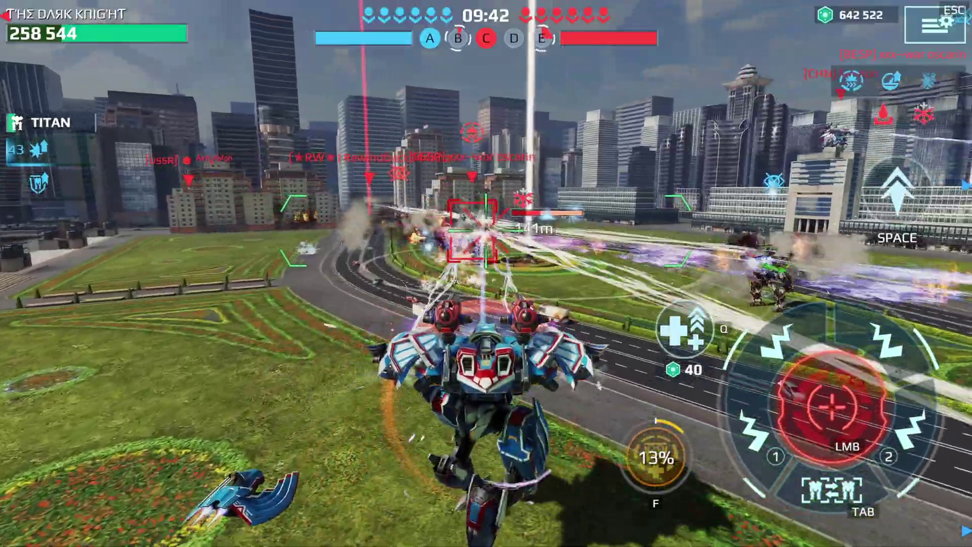
key("space")
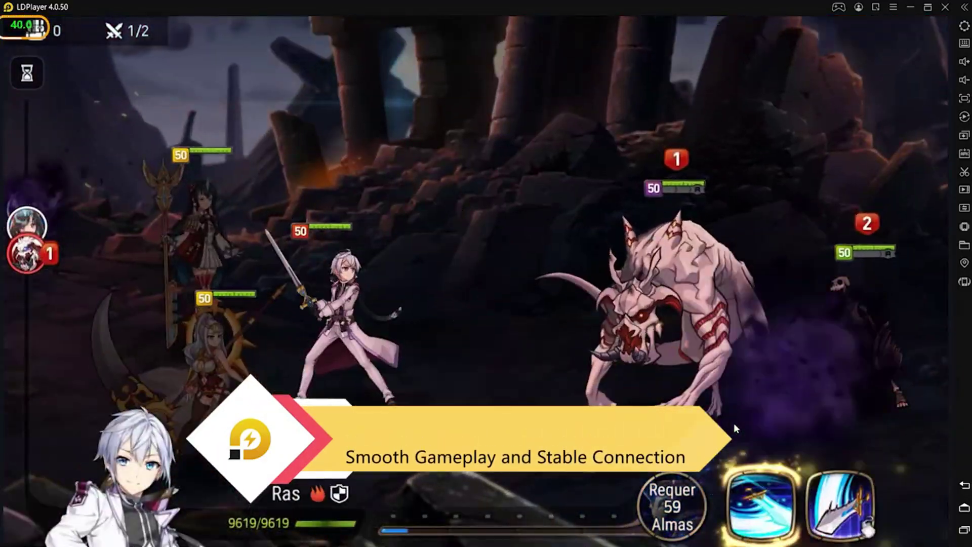
- Use Ras's second skill in the turn-based battle and target an enemy in the Raid battle
left_click(825, 498)
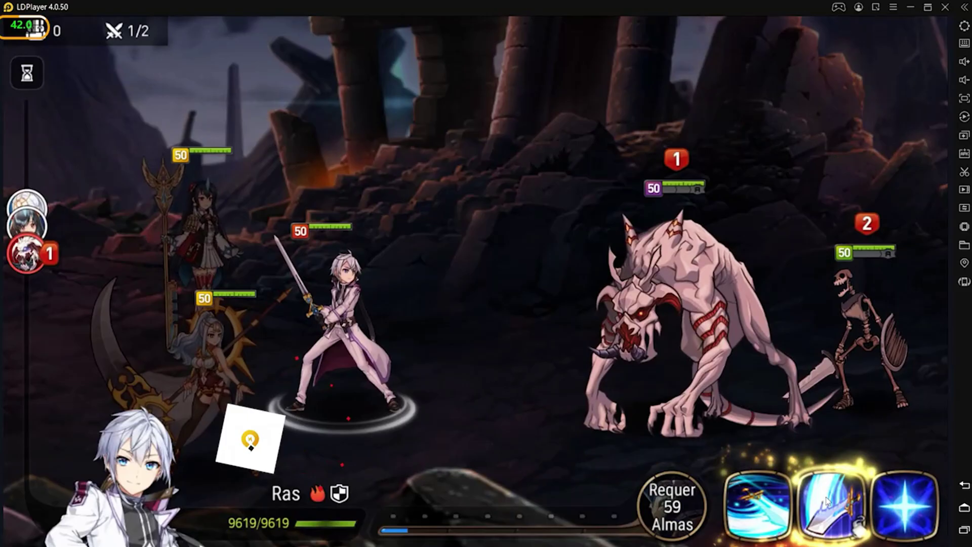
left_click(825, 498)
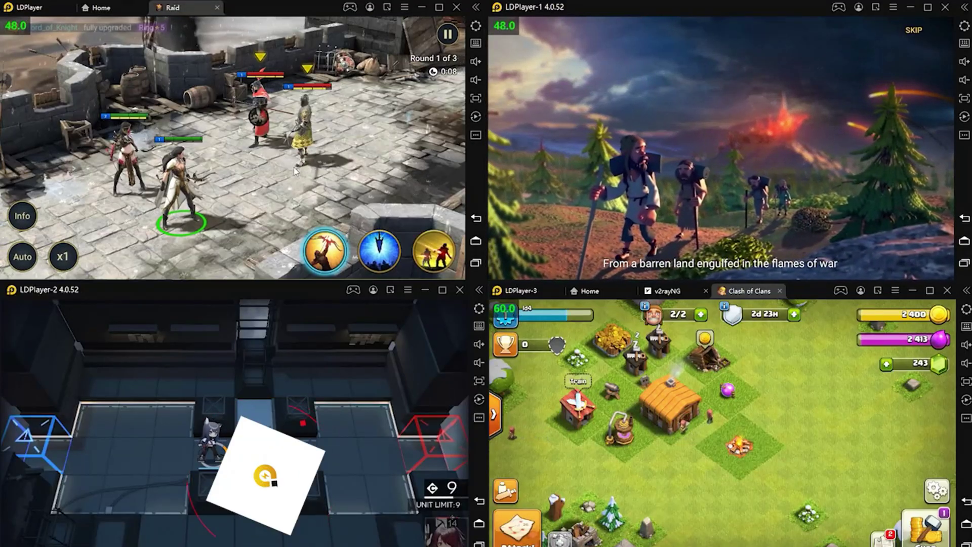
left_click(297, 132)
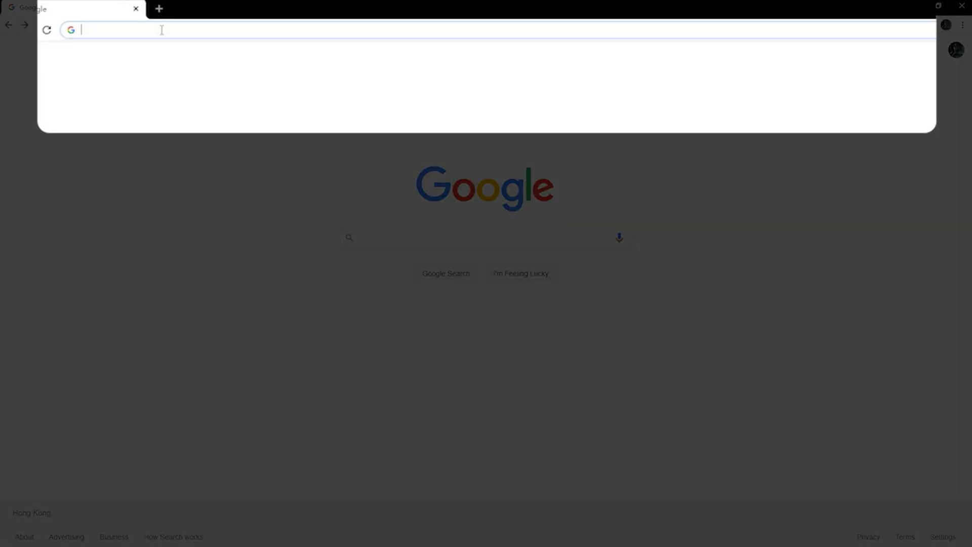
type("https://www.ldplayer.net/")
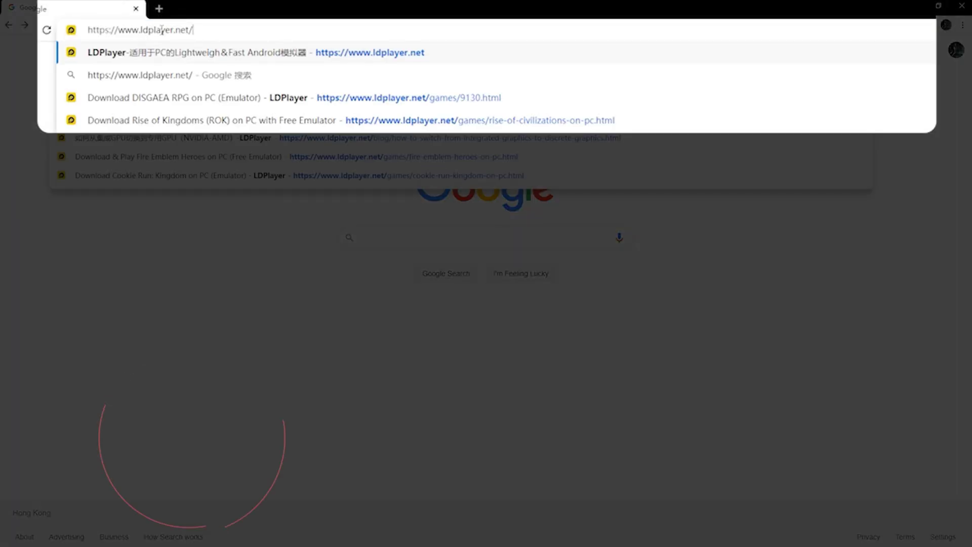
key("Return")
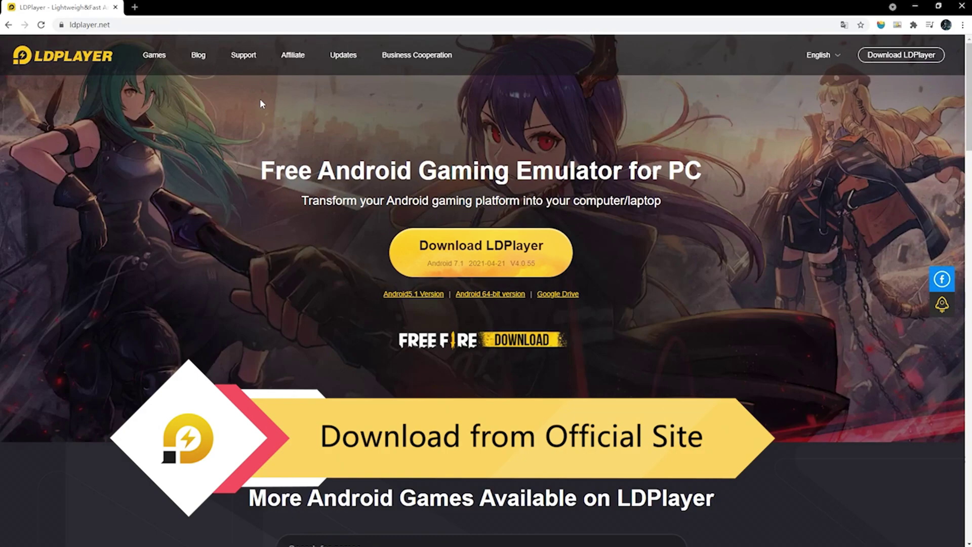
left_click(455, 249)
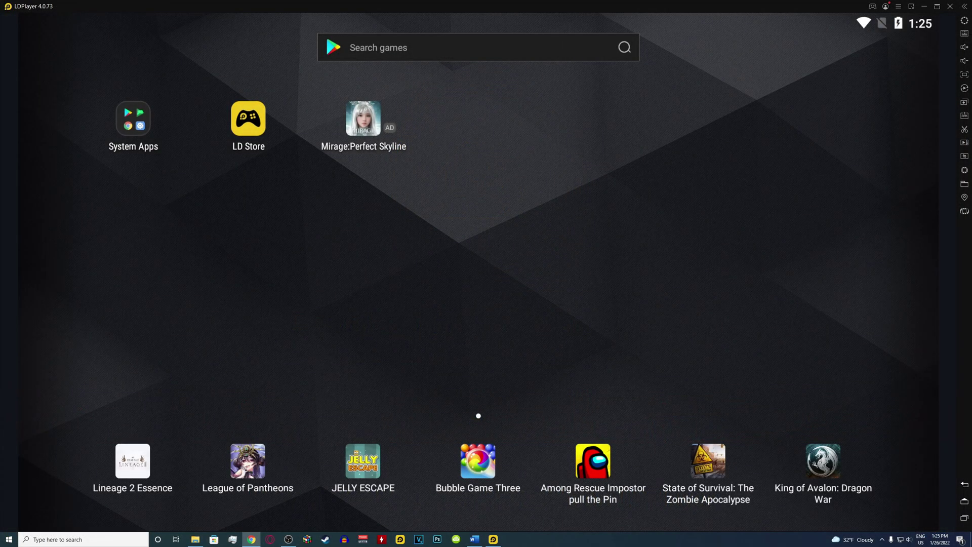
- Switch to LDPlayer and open the Play Store from the System Apps folder
left_click(133, 118)
left_click(116, 222)
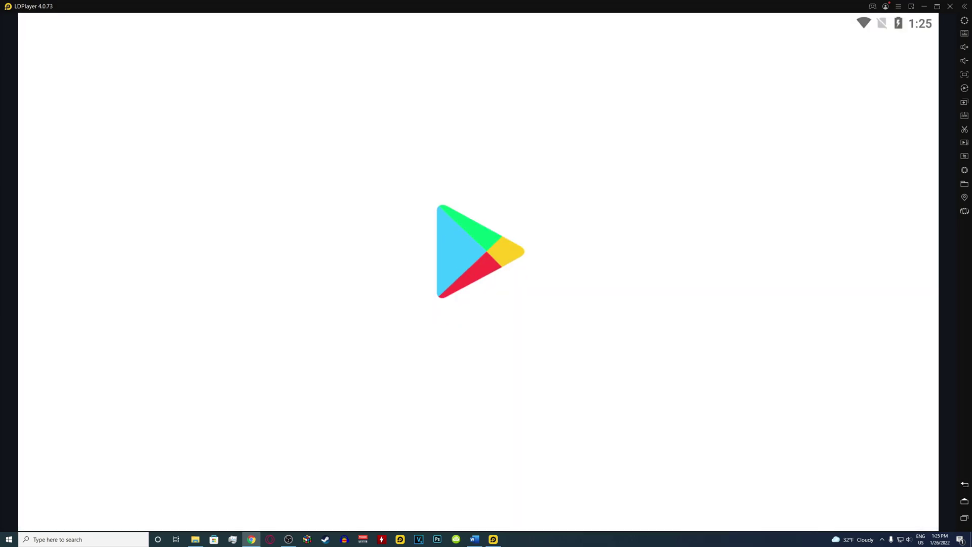
left_click(478, 371)
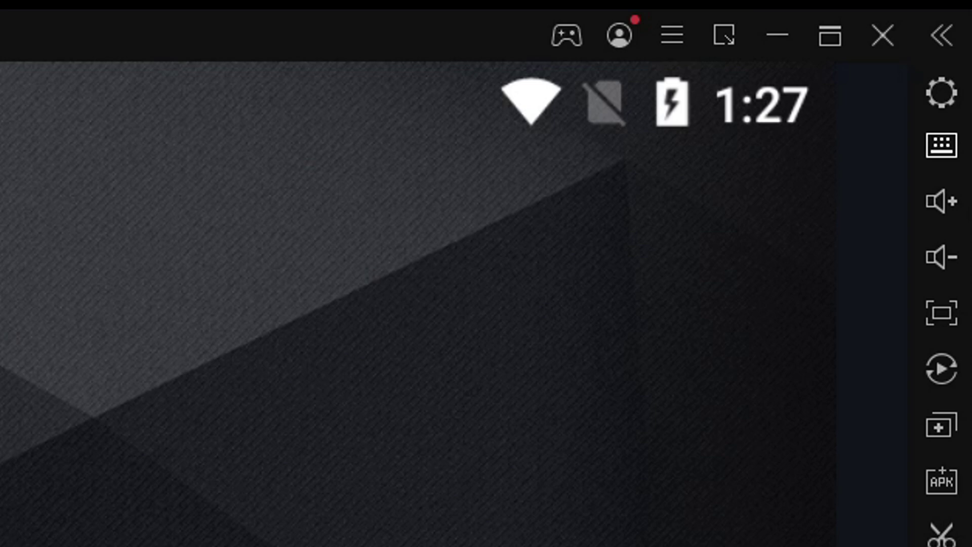
- Open the emulator settings and customize the resolution to a width of 2560 and a height of 1440
left_click(964, 20)
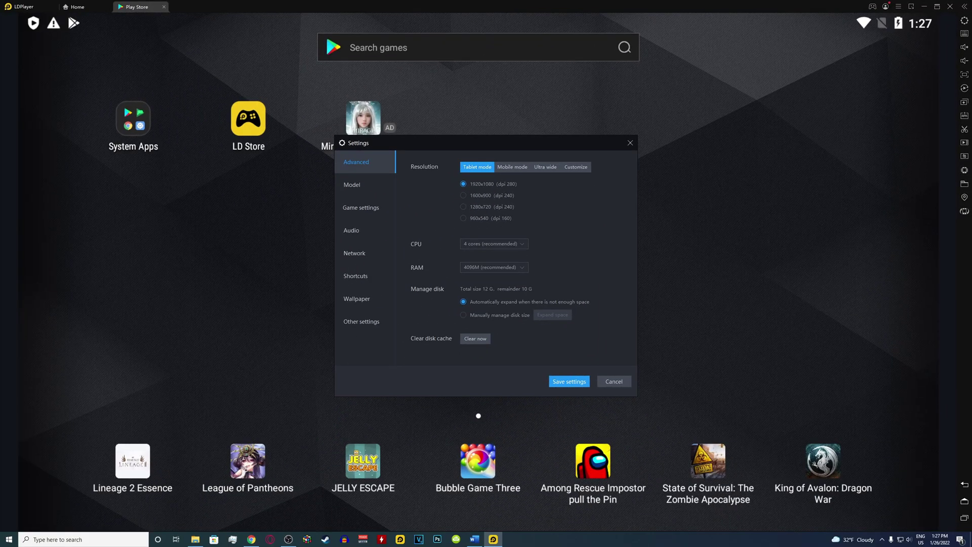
mouse_move(522, 144)
left_mouse_down()
mouse_move(530, 138)
mouse_move(515, 141)
left_mouse_up()
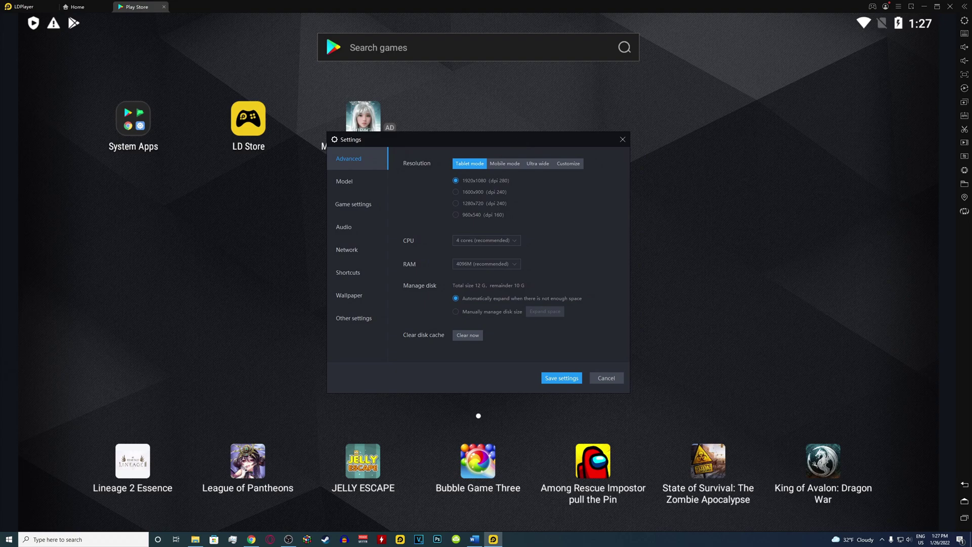
left_click(568, 163)
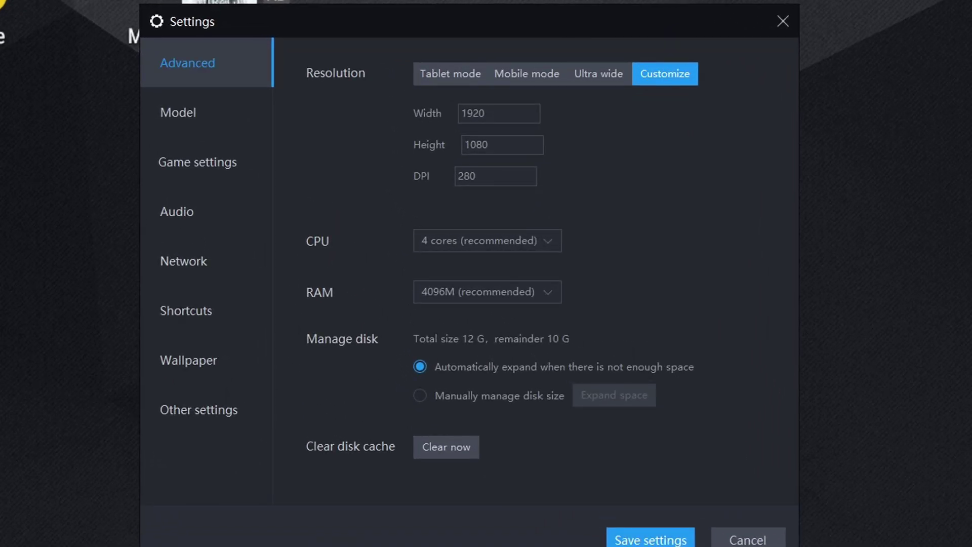
left_click_drag(486, 182, 473, 181)
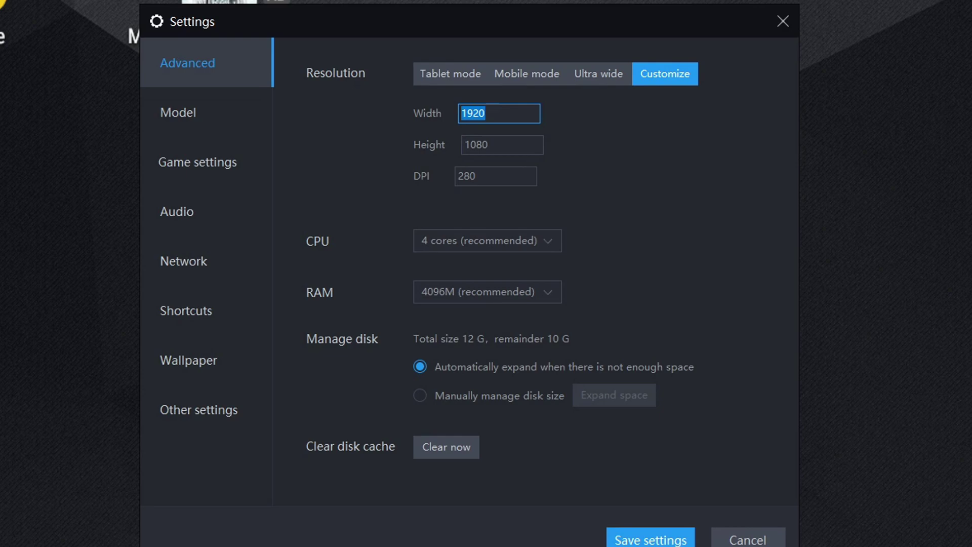
type("2560")
key("Tab")
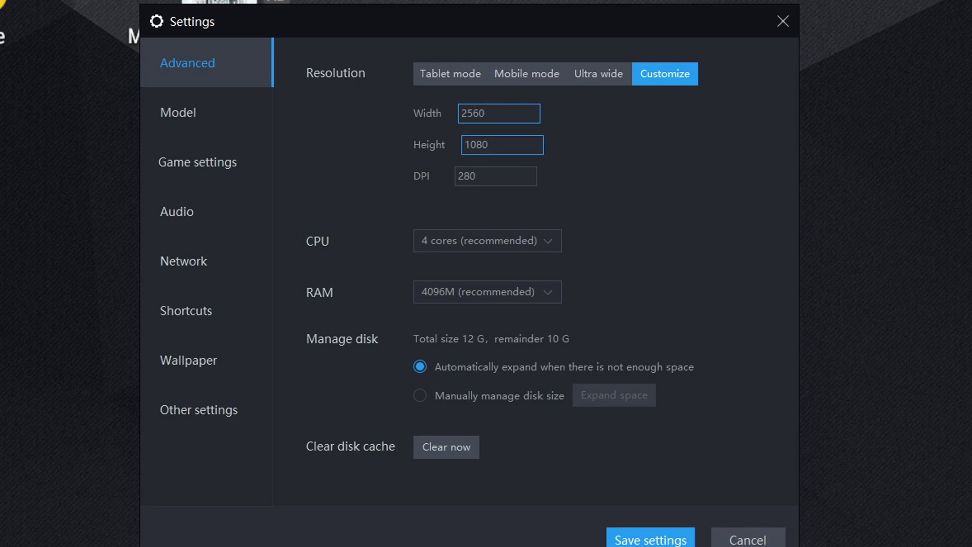
type("1440")
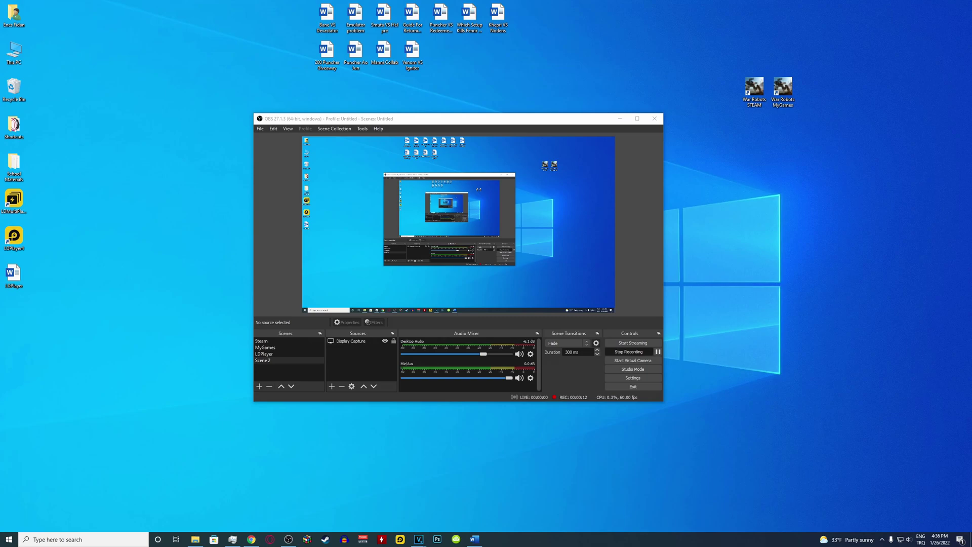
- Open the Windows display settings and check the monitor's display resolution
right_click(726, 284)
left_click(749, 366)
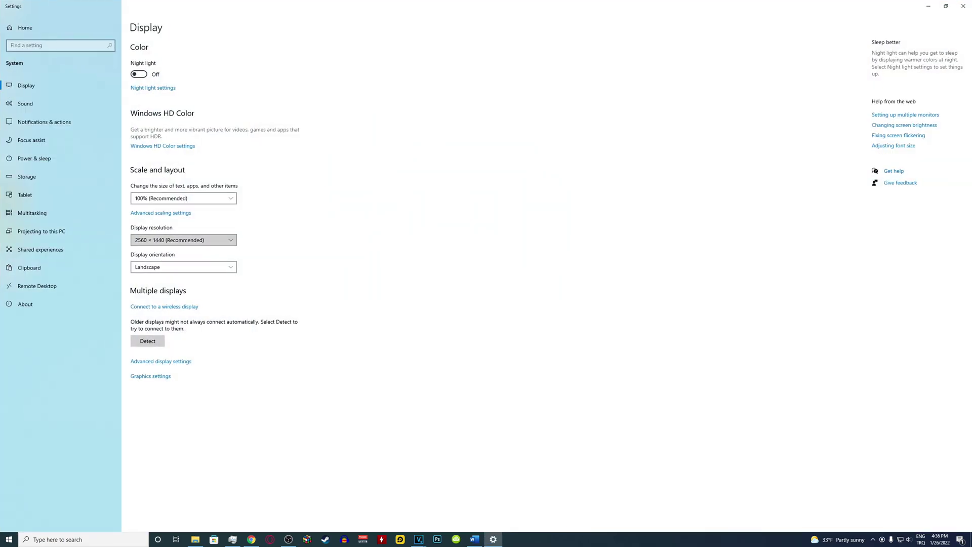
left_click(183, 240)
scroll(182, 241, "down", 3)
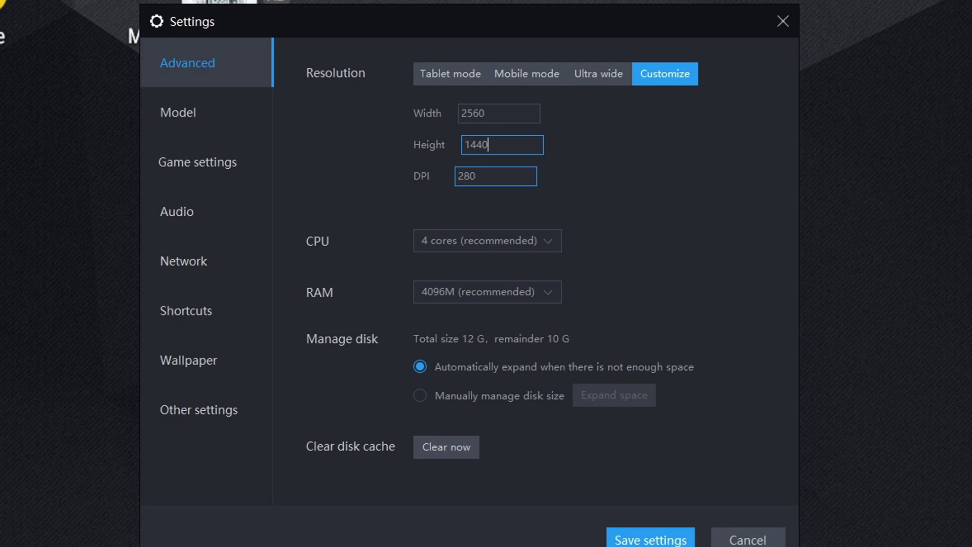
- Set the custom resolution's DPI to 150 in the LDPlayer settings
left_click(476, 177)
key("ctrl+a")
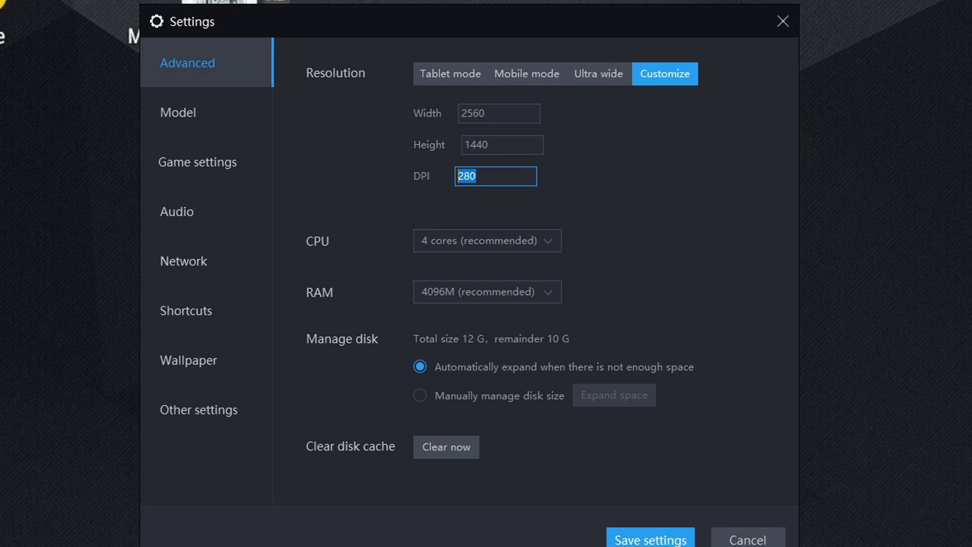
type("150")
key("Tab")
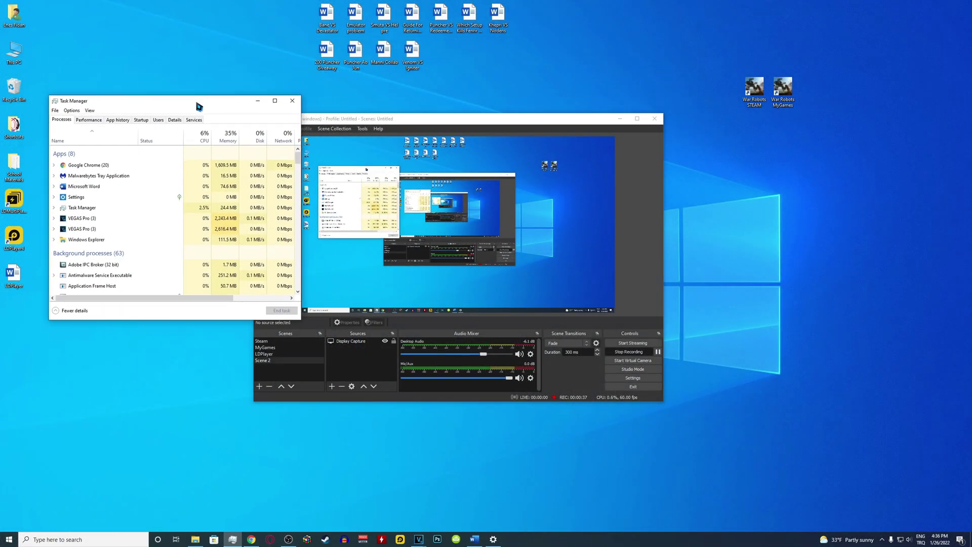
- Check the computer's processor and memory details in Task Manager
left_click_drag(199, 104, 185, 185)
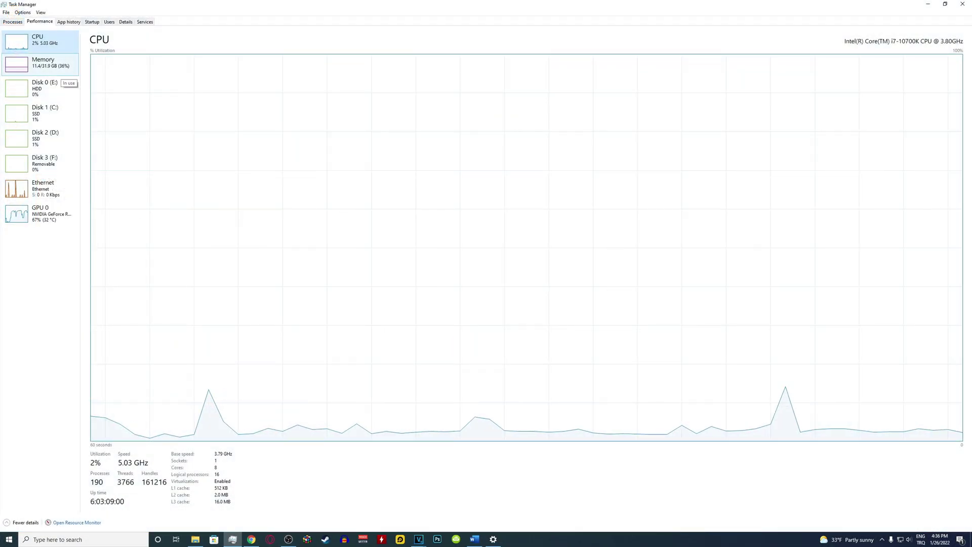
left_click(67, 73)
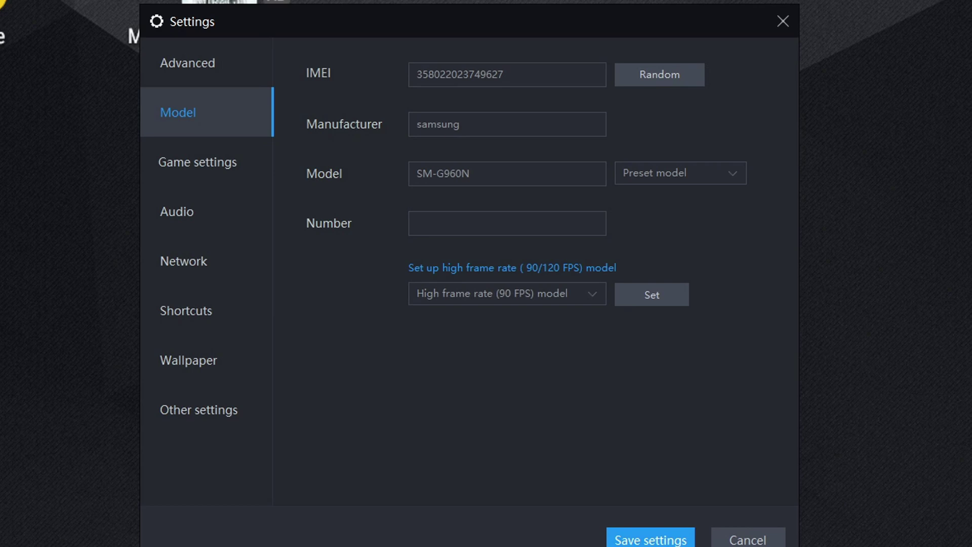
- Review the emulator's game, audio and shortcut settings, and open the wallpaper settings
left_click(198, 162)
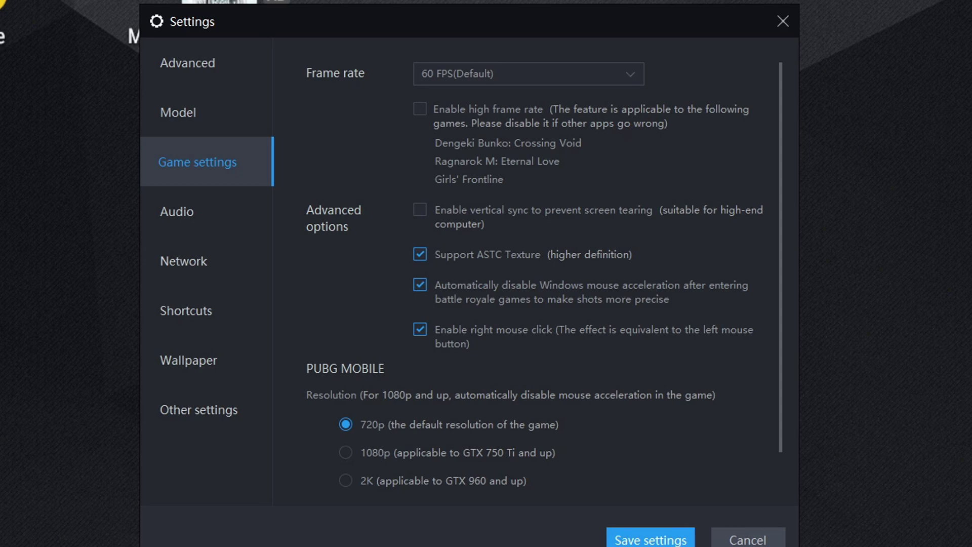
left_click(207, 212)
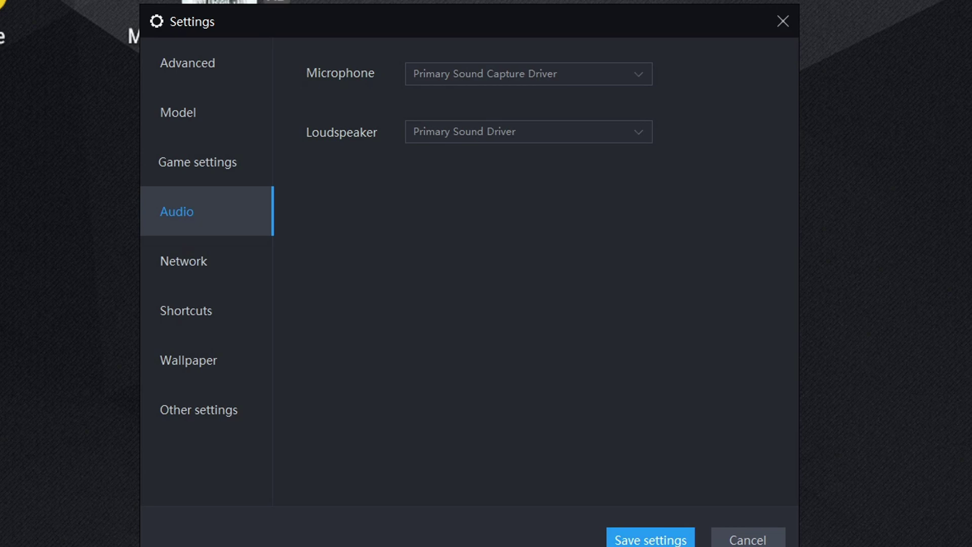
left_click(186, 310)
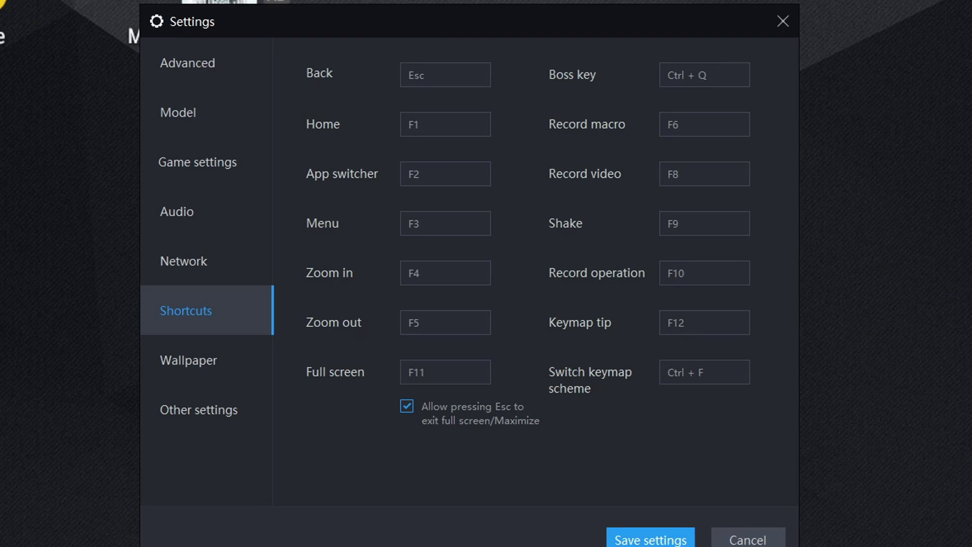
left_click(188, 360)
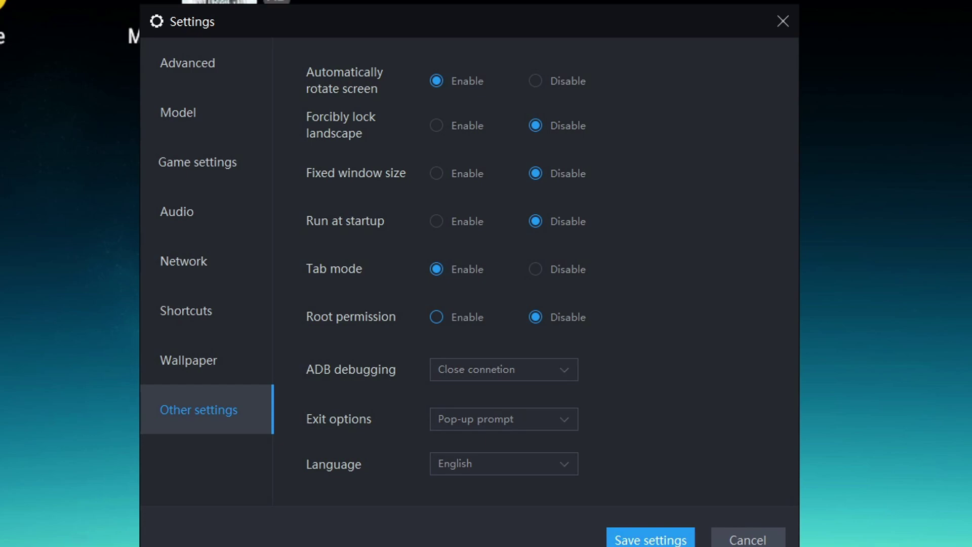
- Enable root permission, save the settings and restart LDPlayer to apply them
left_click(436, 317)
left_click(651, 540)
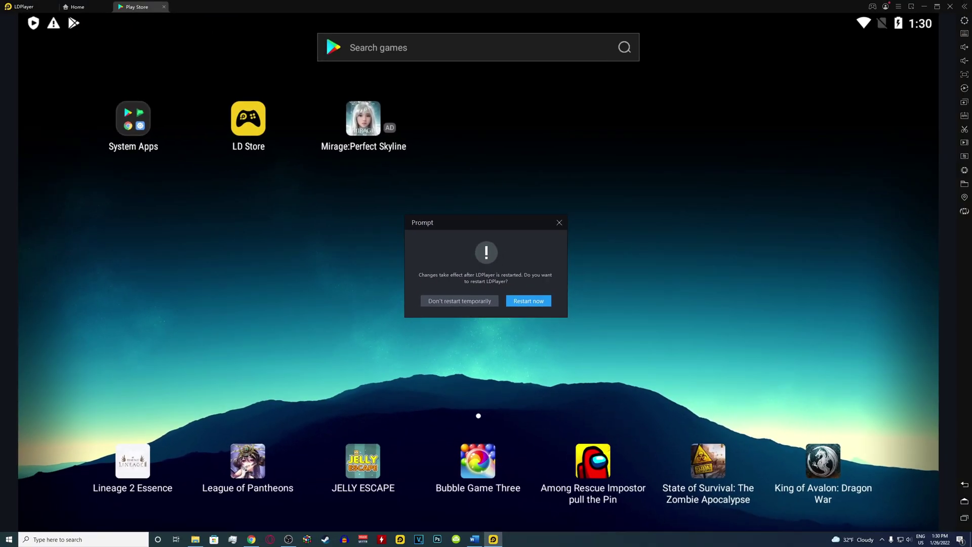
left_click(528, 300)
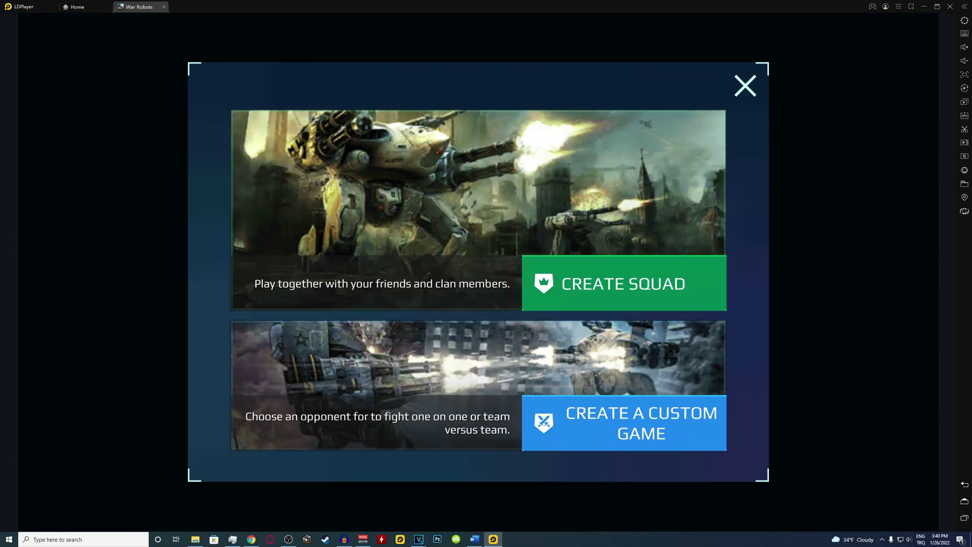
- Open the keymap settings during a battle, try the Default keymap scheme and select the Customize scheme
left_click(623, 423)
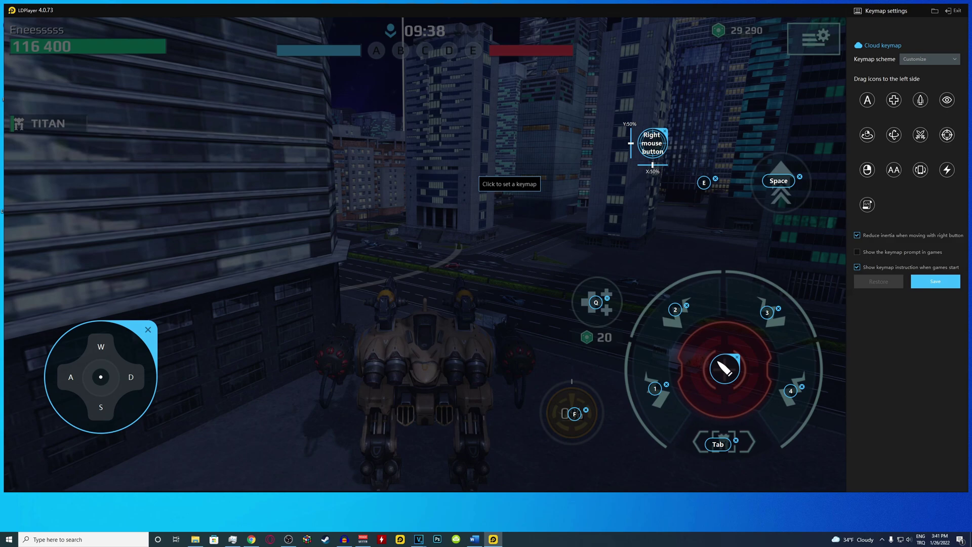
mouse_move(155, 349)
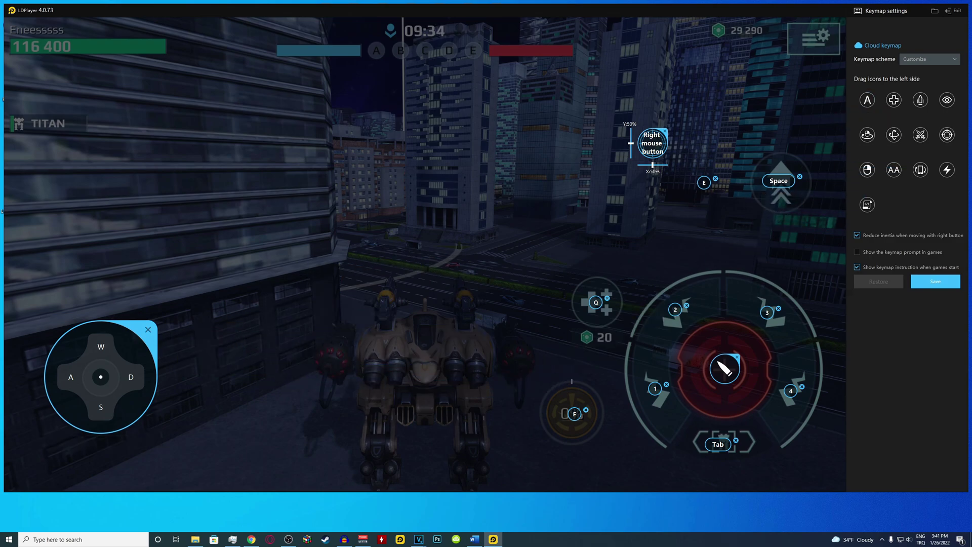
left_click(930, 59)
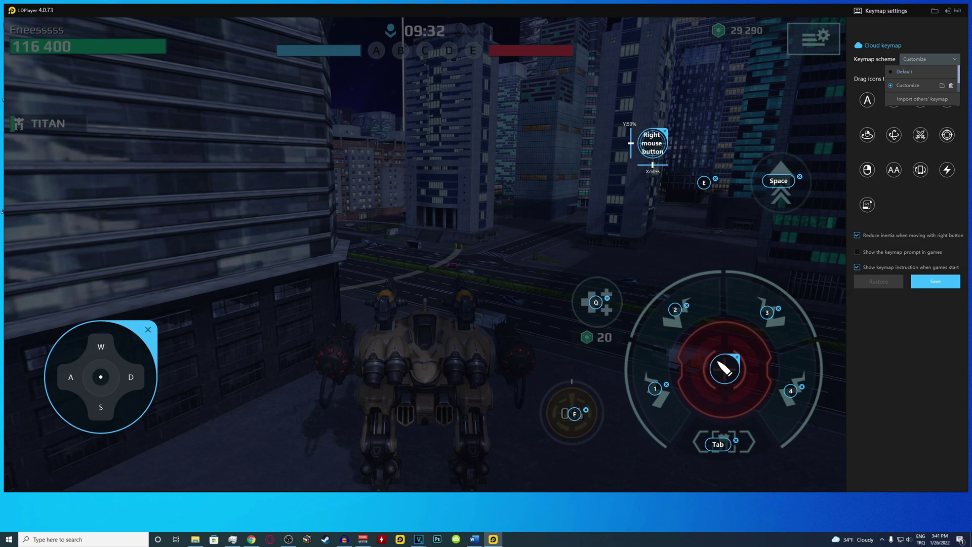
left_click(905, 72)
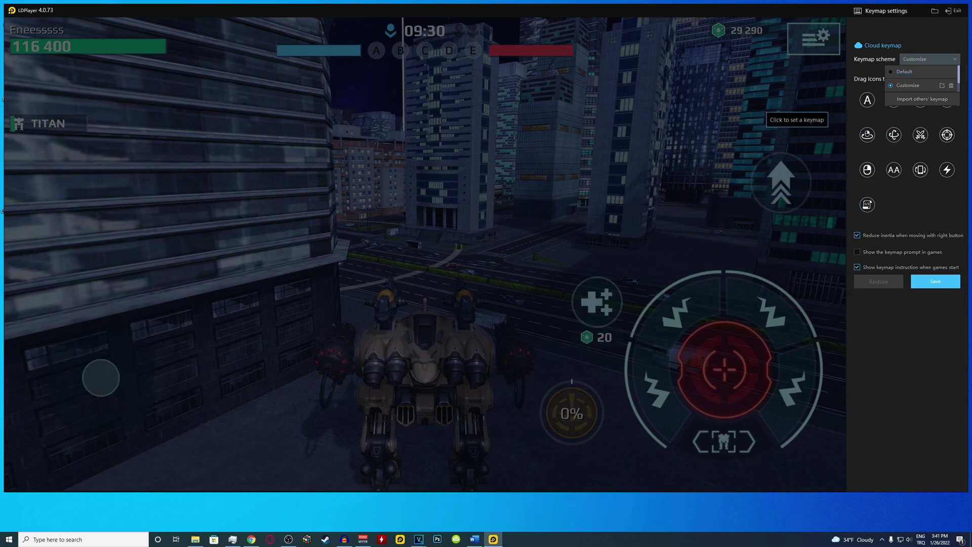
left_click(908, 85)
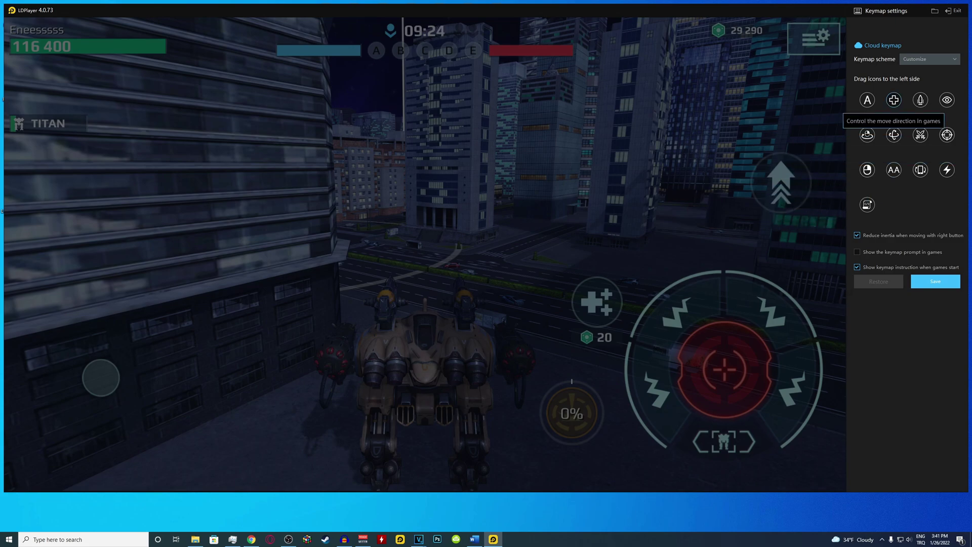
- Place the WASD movement control over the game's joystick and fine-tune its position
left_click_drag(893, 100, 103, 376)
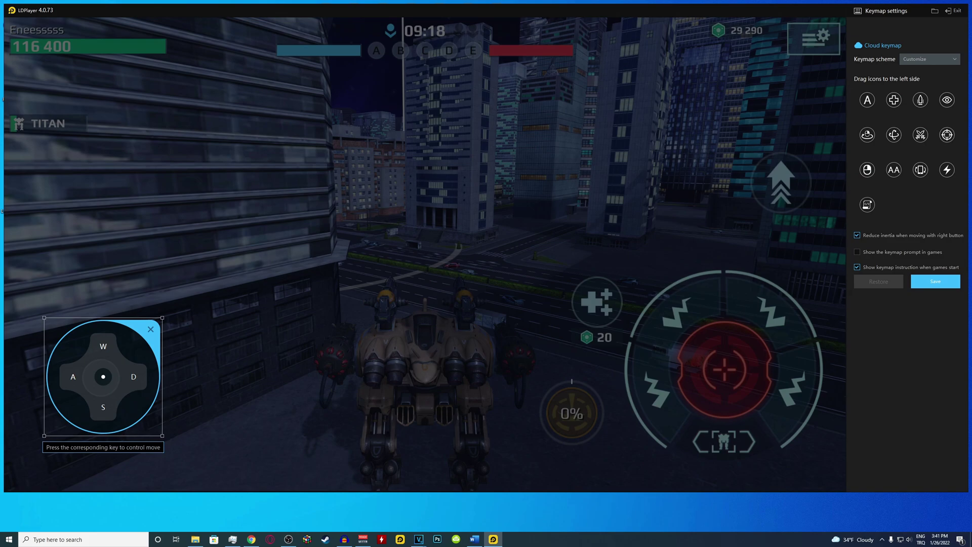
left_click(103, 376)
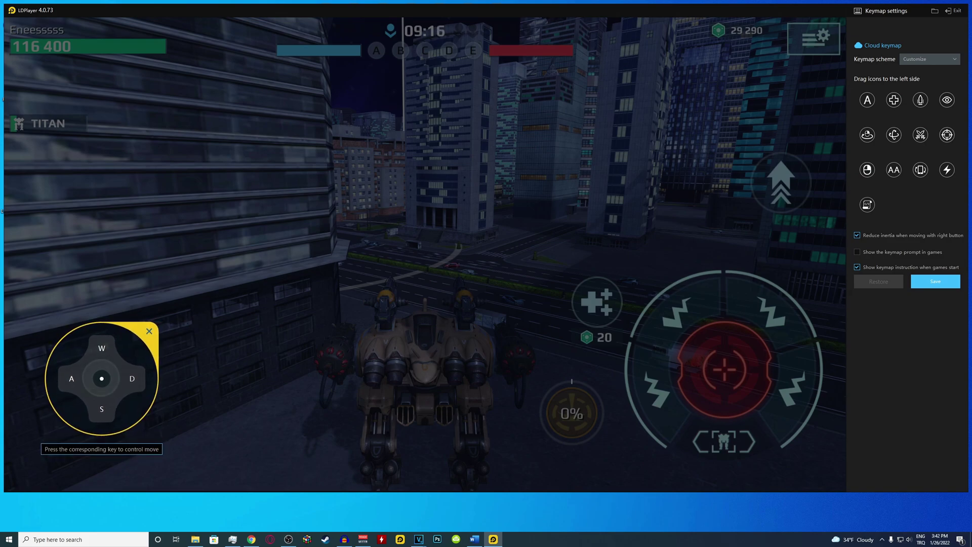
mouse_move(103, 376)
left_mouse_down()
mouse_move(191, 395)
mouse_move(181, 422)
mouse_move(149, 390)
mouse_move(102, 377)
left_mouse_up()
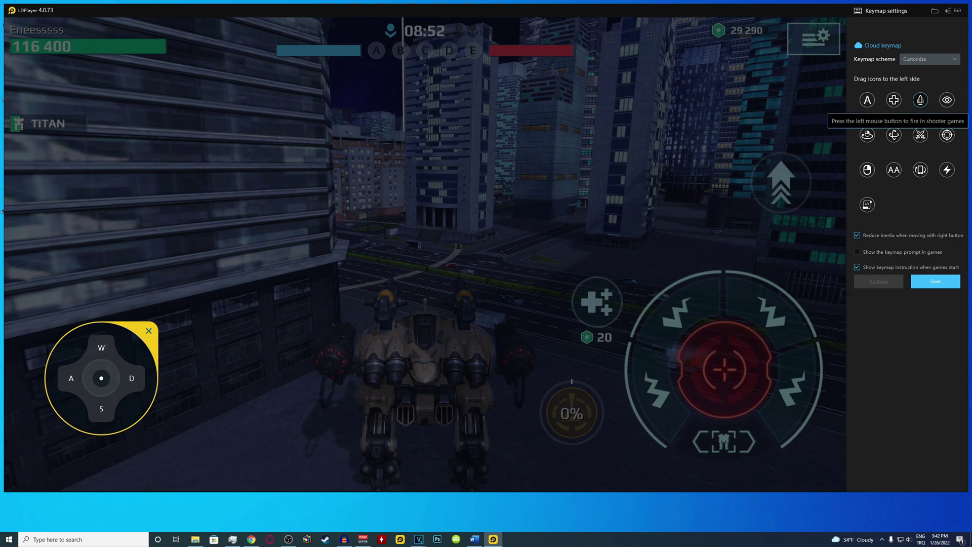
- Place the shooter fire control on the red central fire button and the view-rotation control in the open area above the abilities
left_click_drag(920, 100, 724, 371)
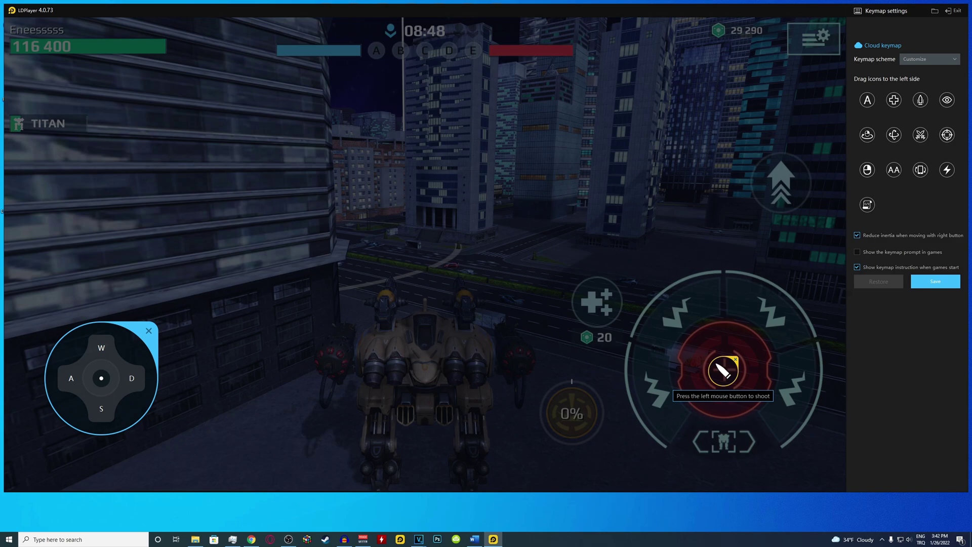
left_click(723, 368)
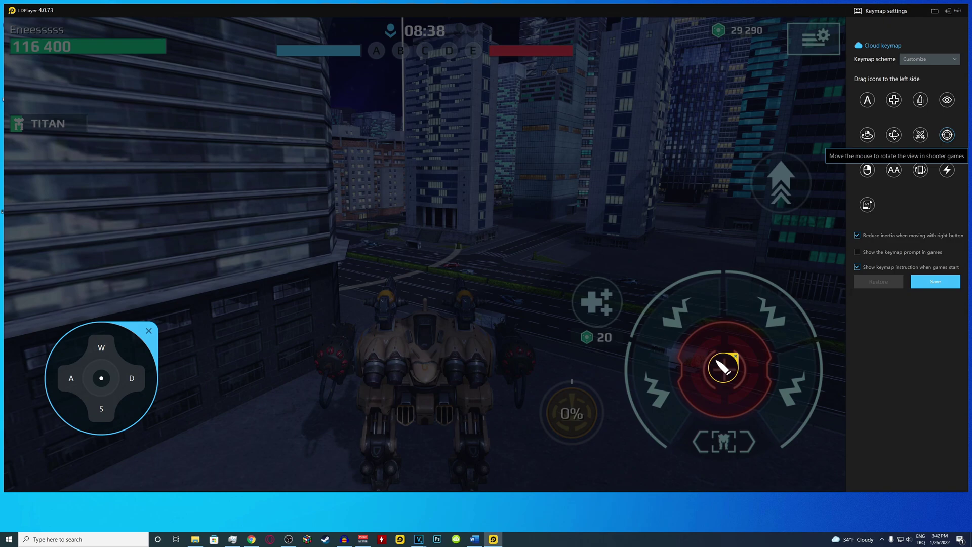
left_click_drag(947, 134, 677, 110)
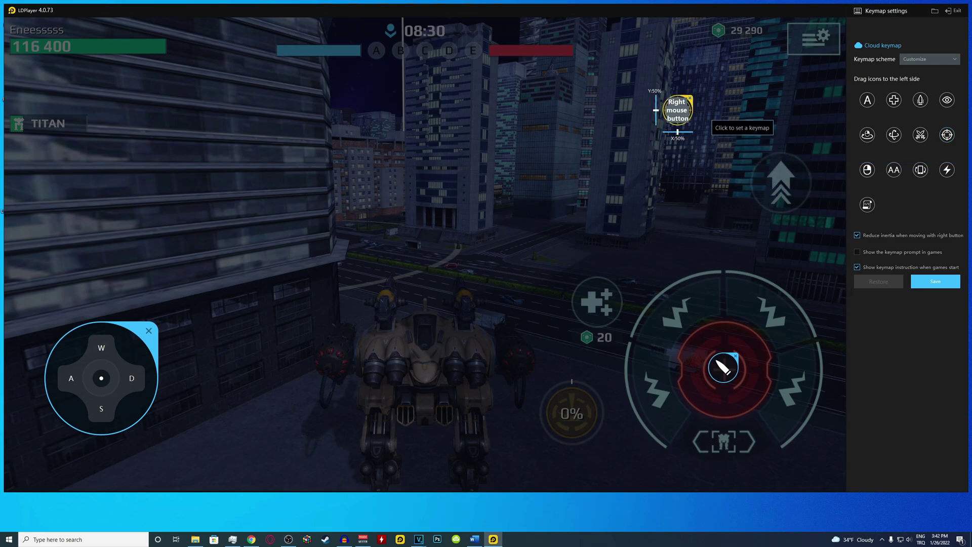
left_click(677, 109)
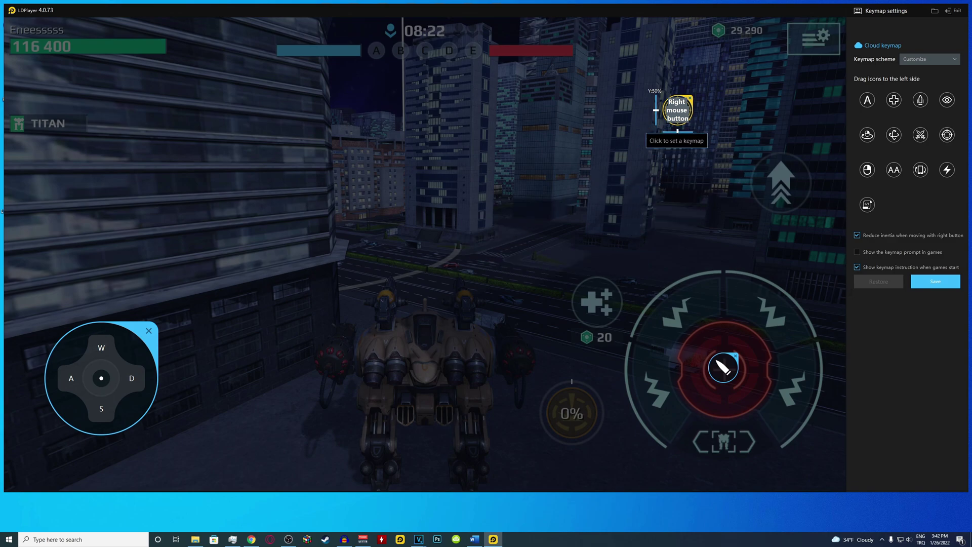
left_click(688, 112)
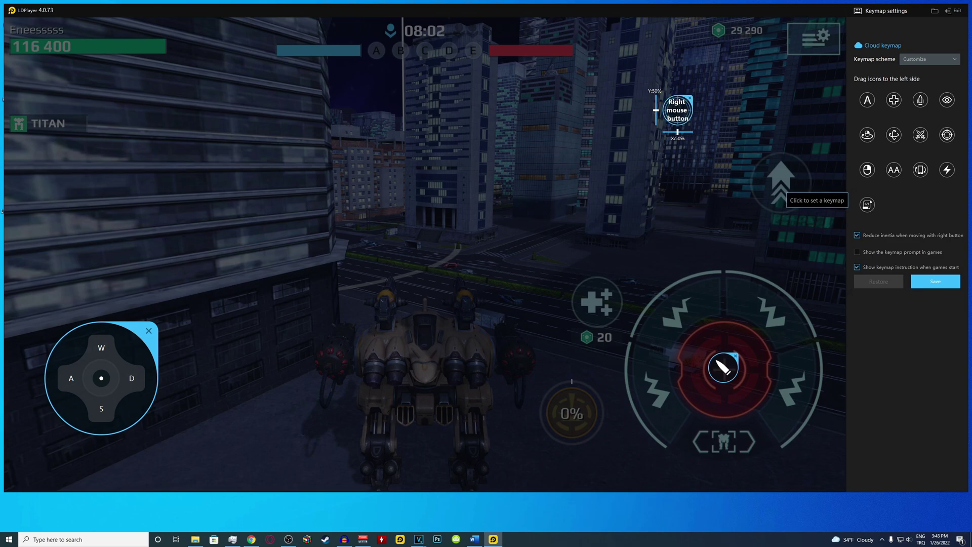
- Map Space to the robot's jump ability and E to the empty spot beside it
left_click(780, 185)
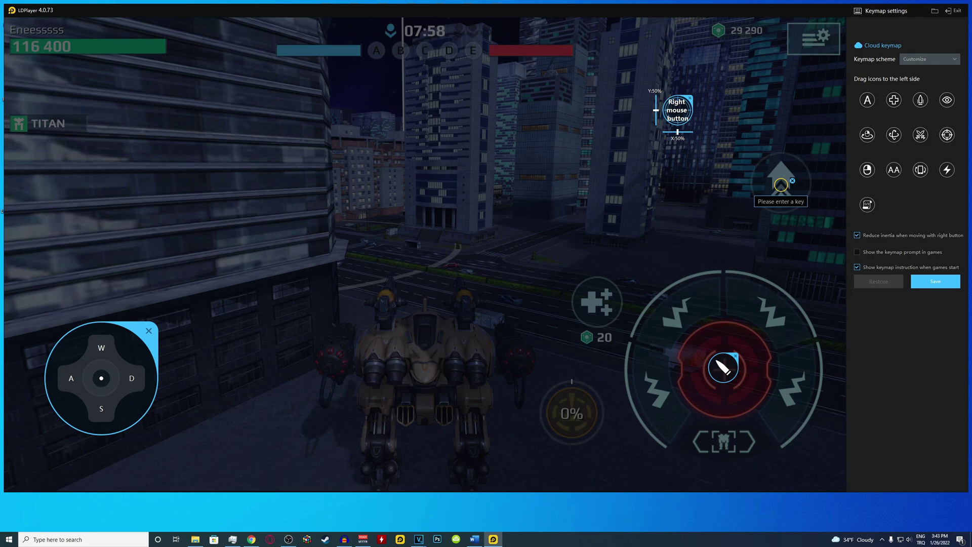
key("space")
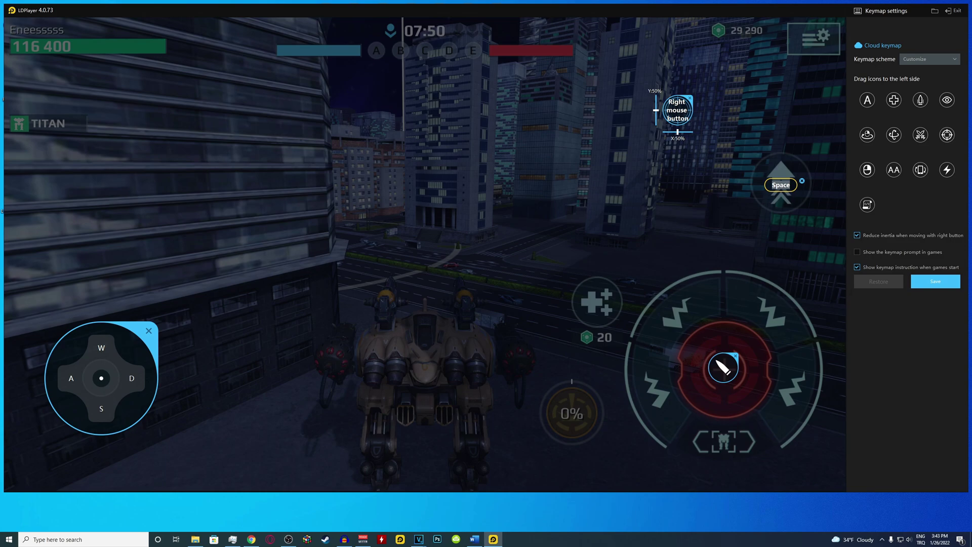
left_click(700, 185)
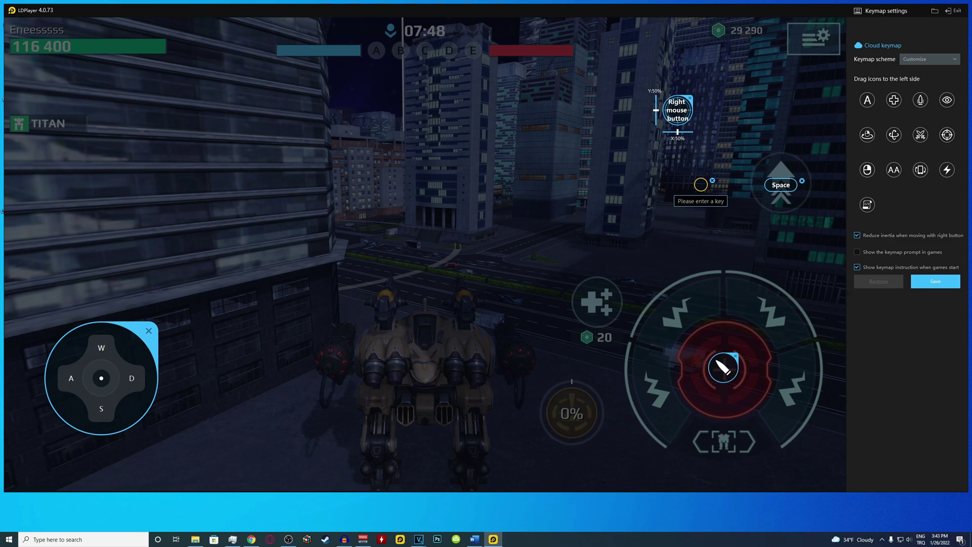
key("e")
- Map Q to the repair module and F to the round charge-percentage ability
left_click(595, 302)
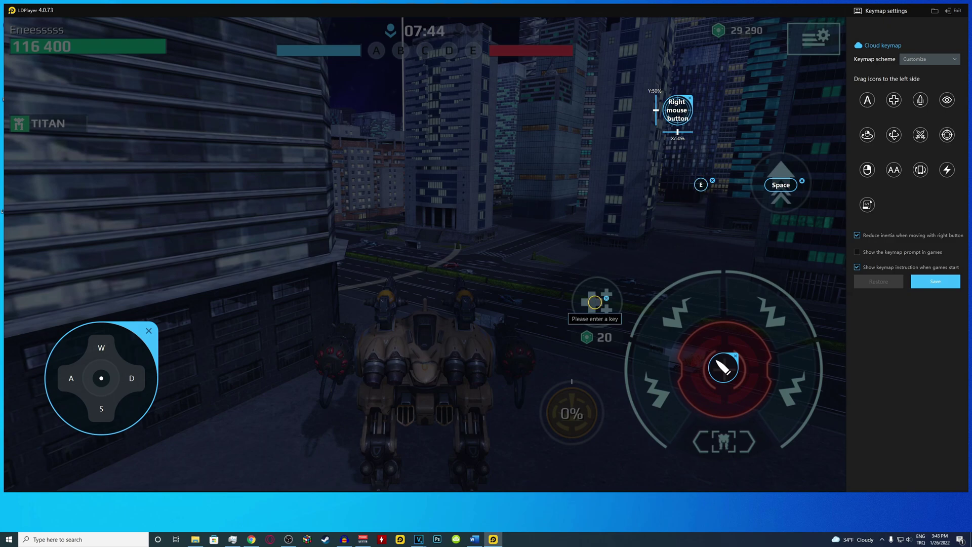
key("q")
left_click(571, 415)
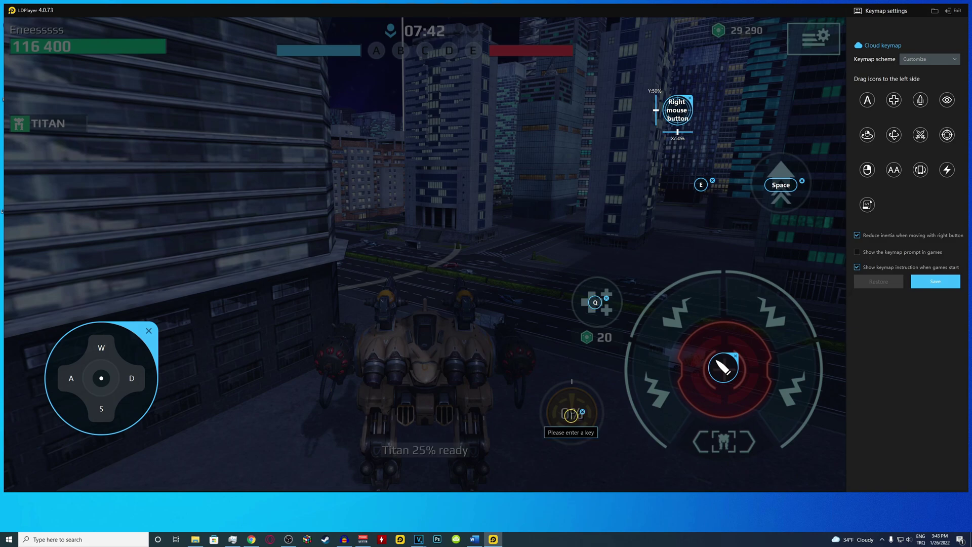
key("f")
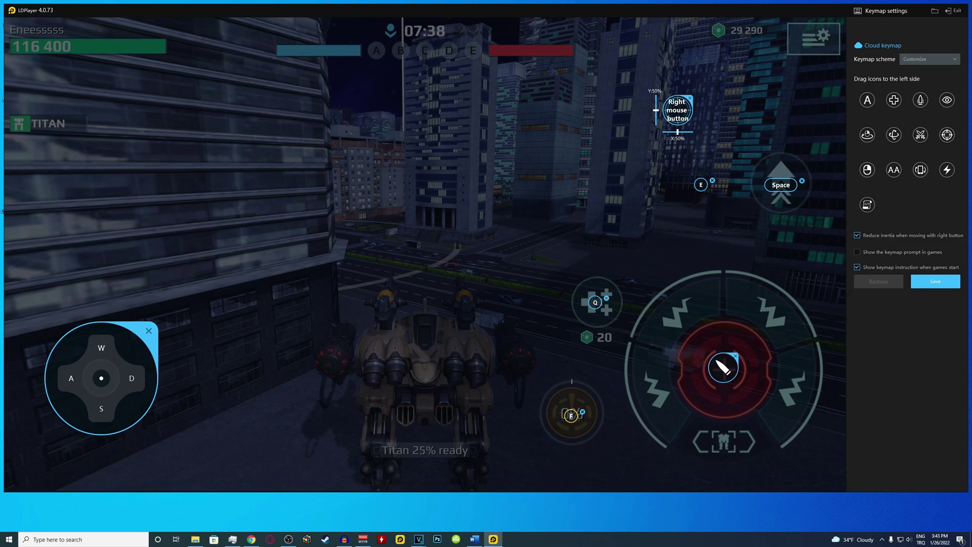
- Map the keys 1, 2, 3 and 4 clockwise to the four weapon segments around the fire button
left_click(648, 393)
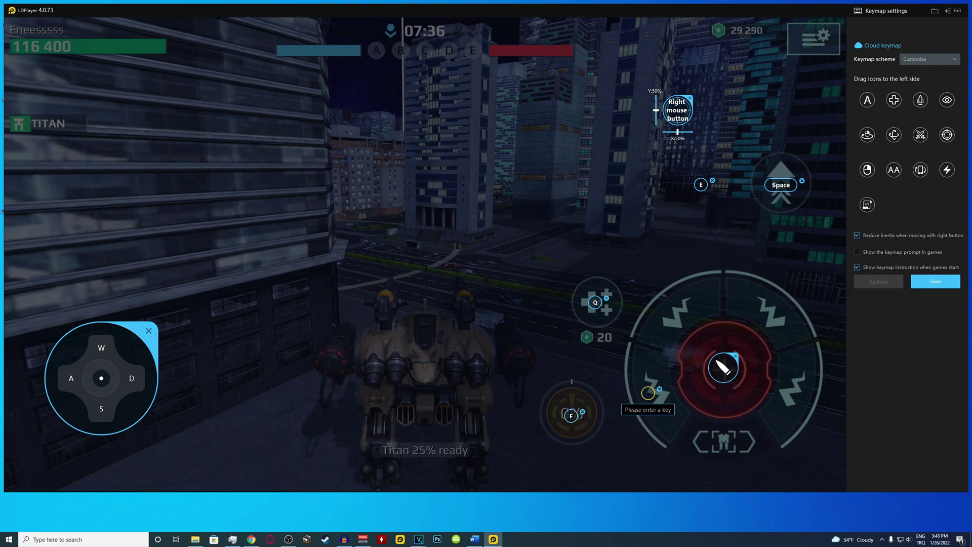
key("1")
left_click(676, 320)
key("2")
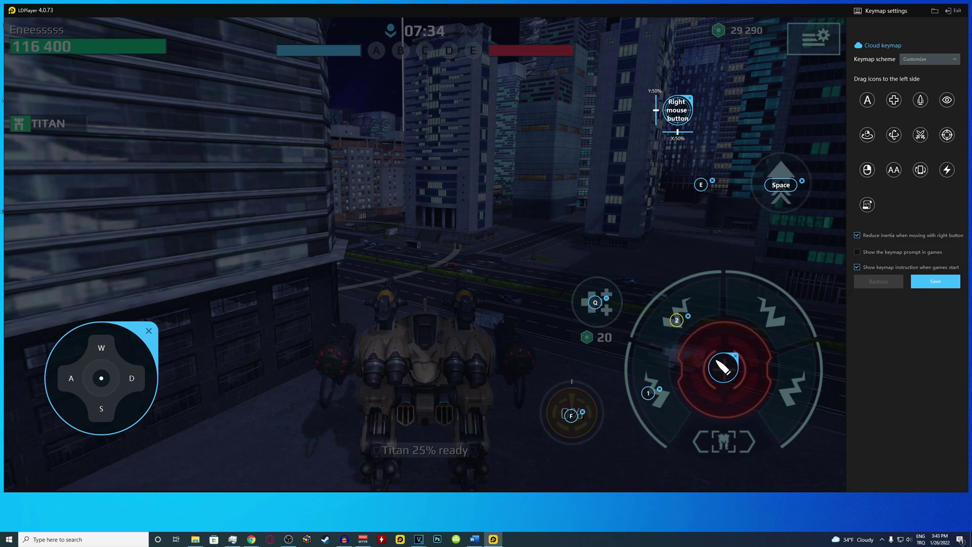
left_click(774, 315)
key("3")
left_click(790, 393)
key("4")
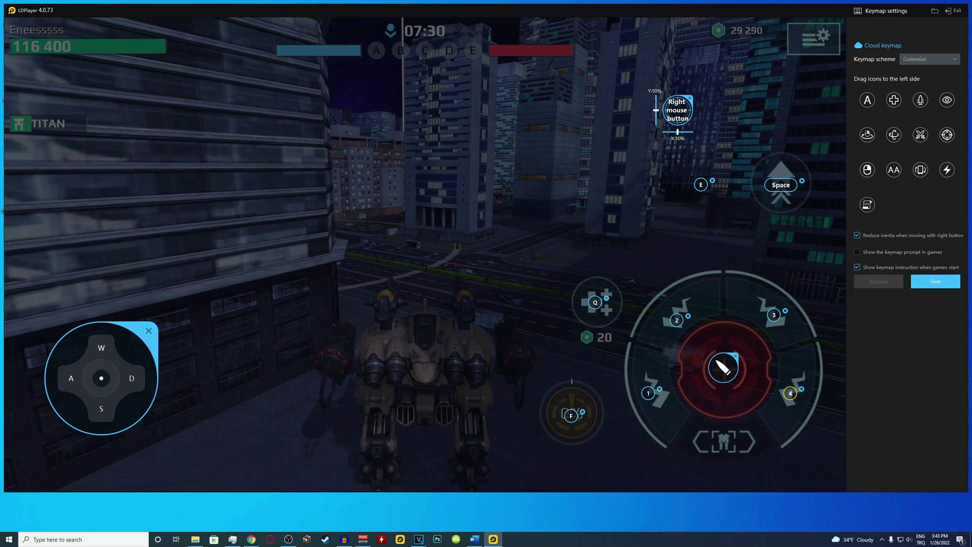
- Map Tab to the target-switching control below the fire button
left_click(719, 441)
key("Tab")
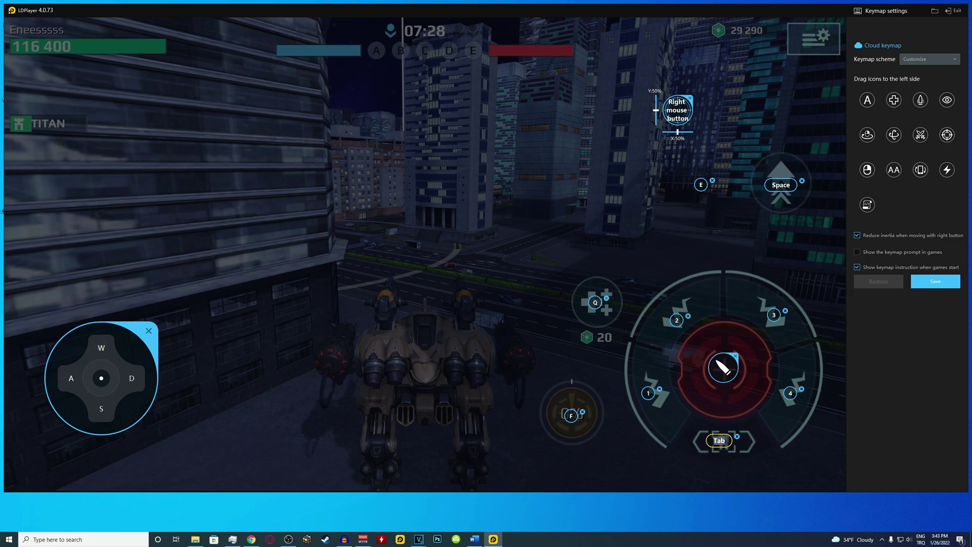
left_click(719, 440)
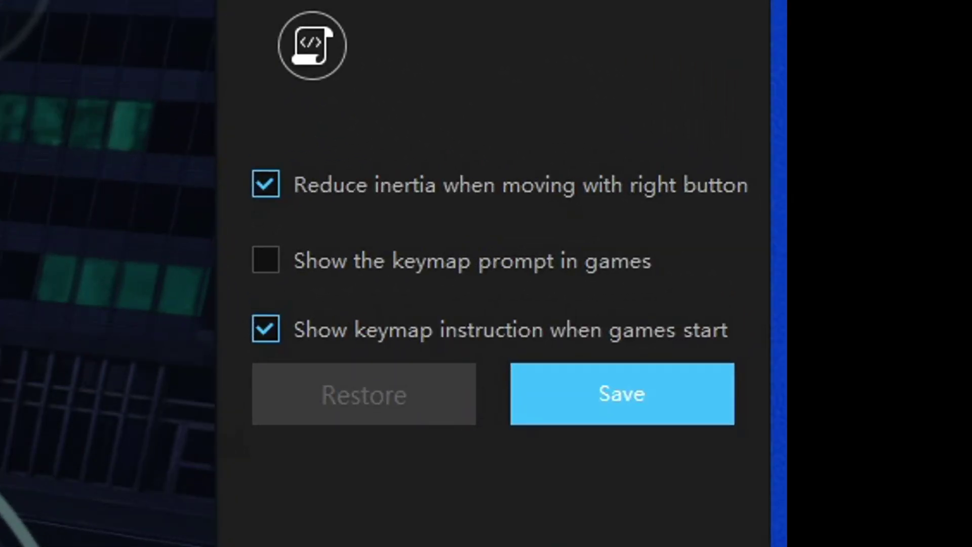
- Enable showing the keymap prompt in games and save the keymap
left_click(266, 260)
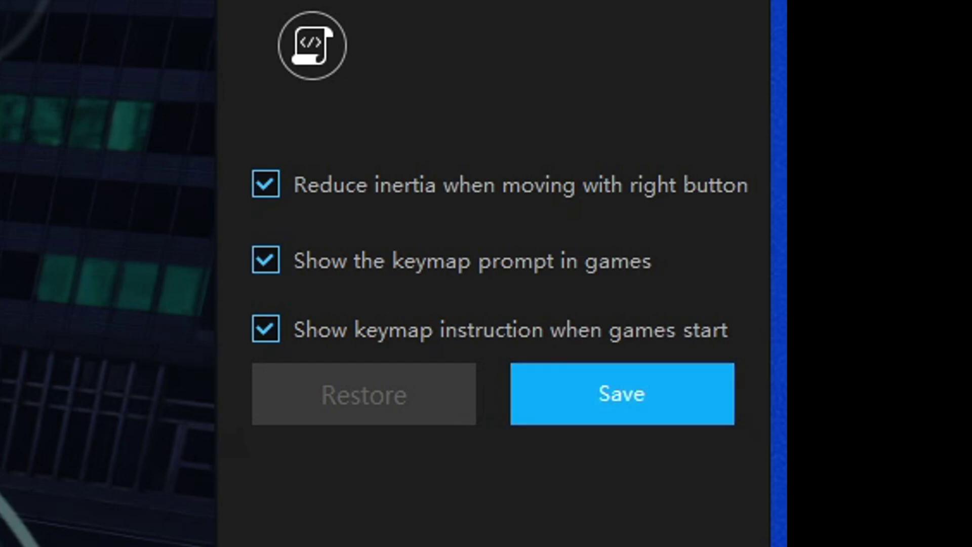
left_click(622, 413)
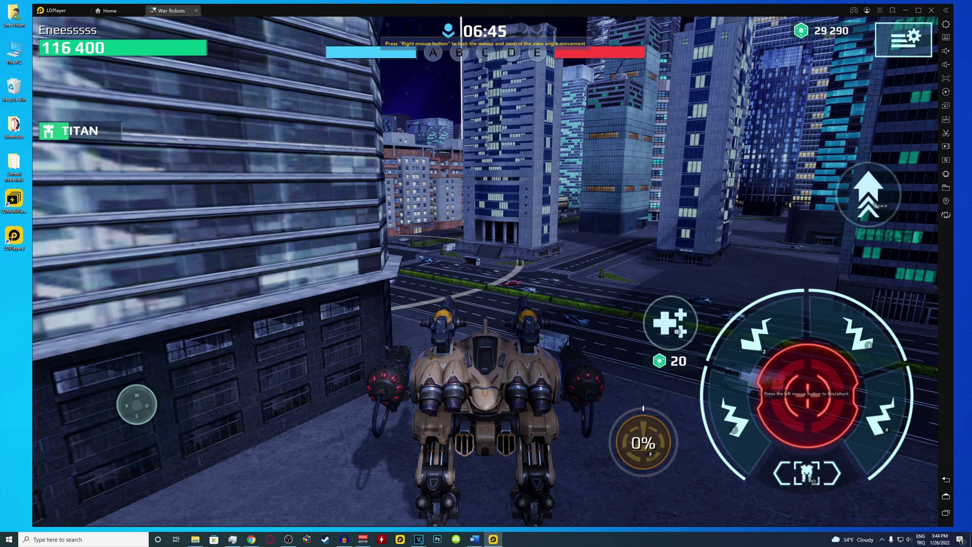
- Reopen the keymap settings, disable showing the keymap prompt in games and save
left_click(946, 38)
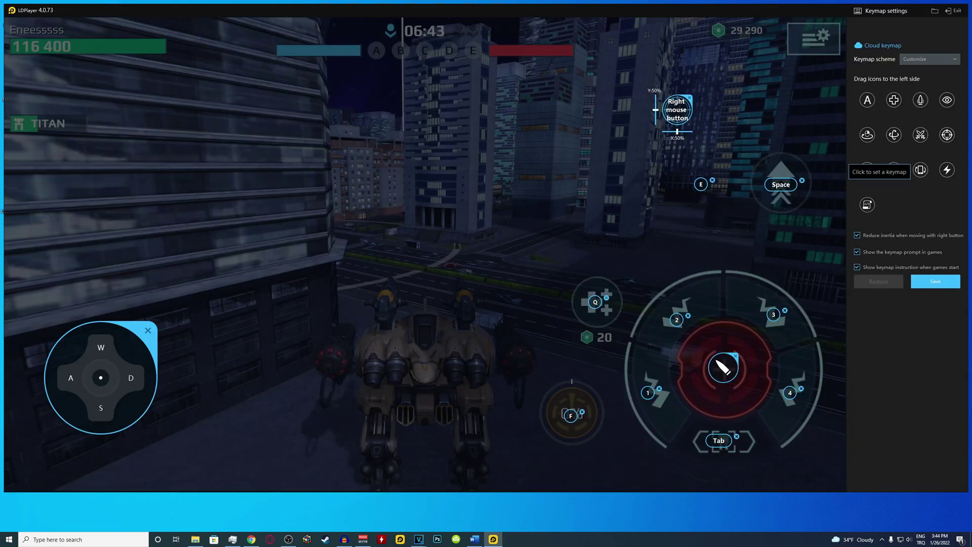
left_click(857, 252)
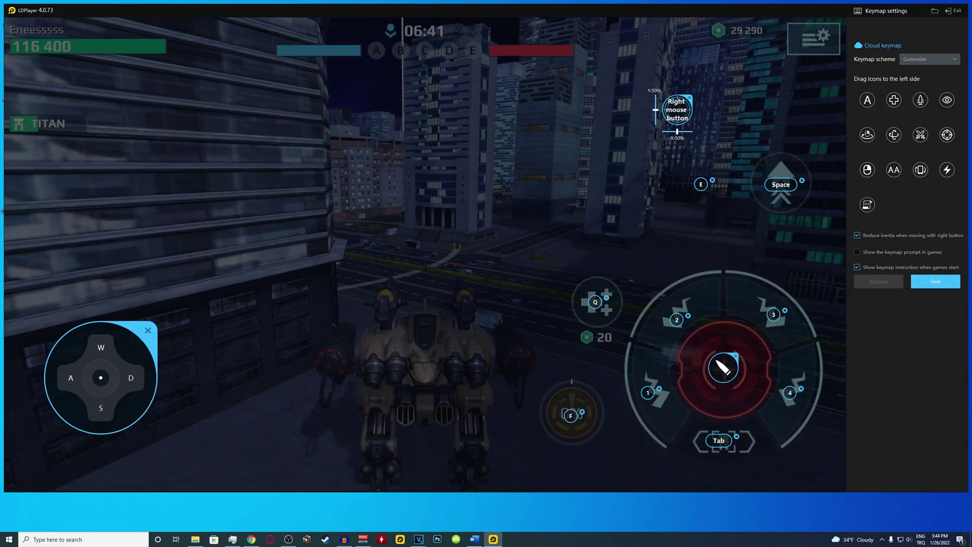
left_click(935, 281)
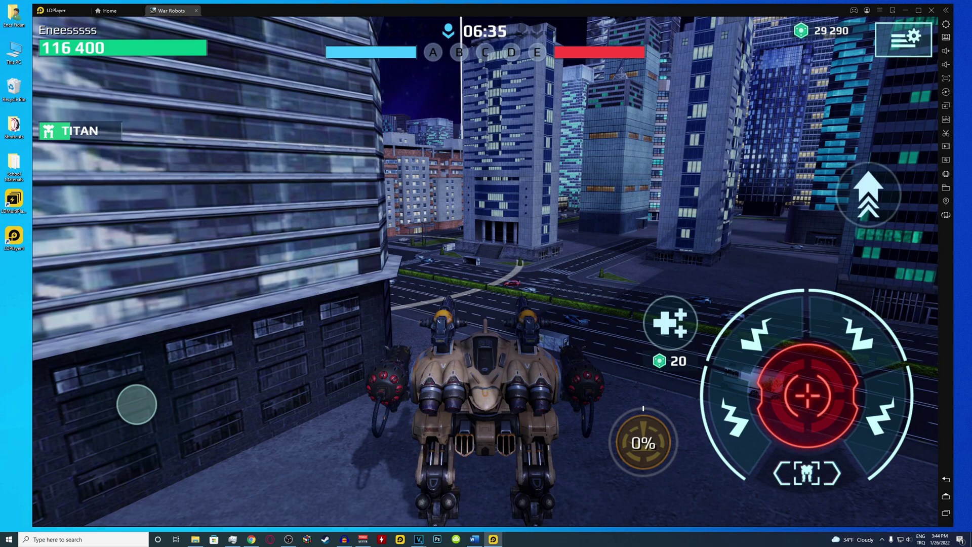
- Maximize the emulator window, lock the mouse to the game view, and test walking and jumping with the robot
left_click(918, 10)
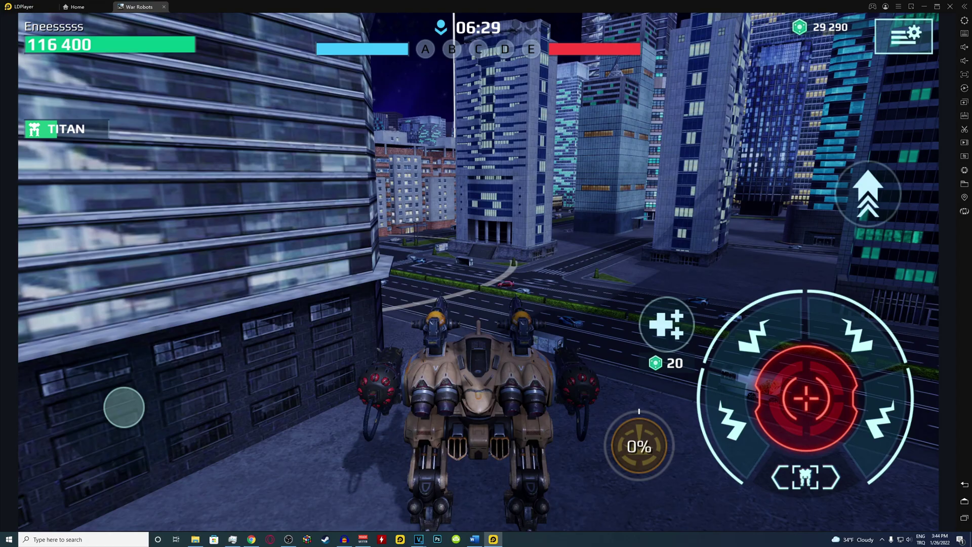
right_click(479, 272)
key("w")
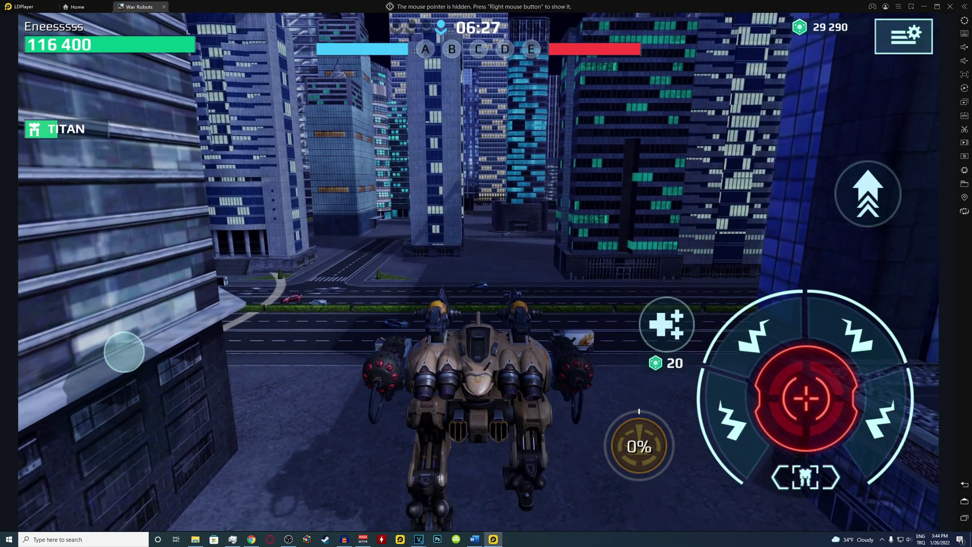
key("d")
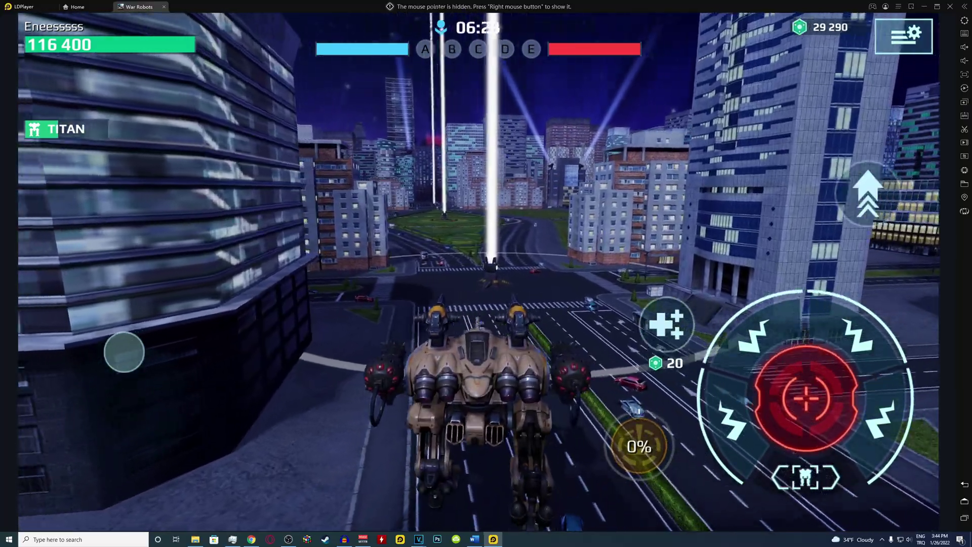
key("space")
key("d")
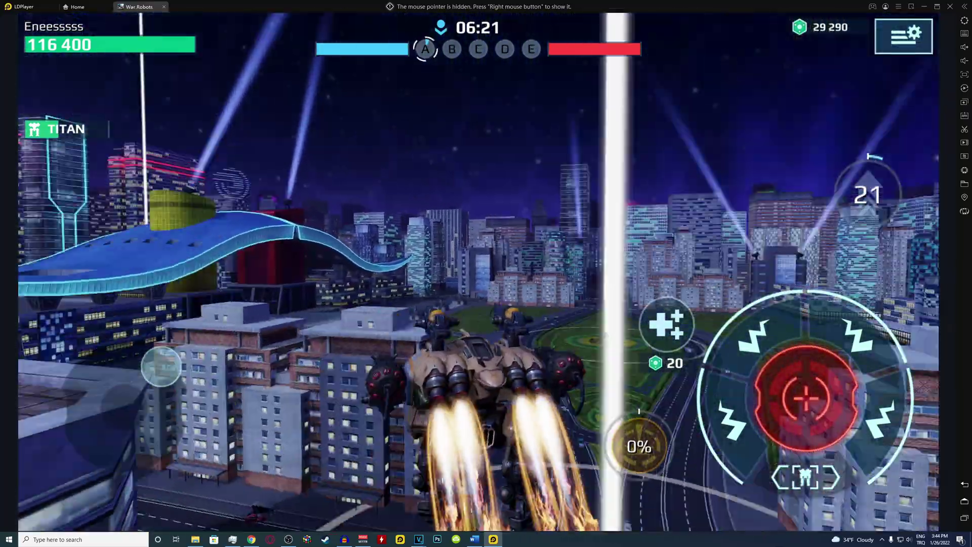
- Test the repair module and steer the robot sideways, forward and backward across the park
key("r")
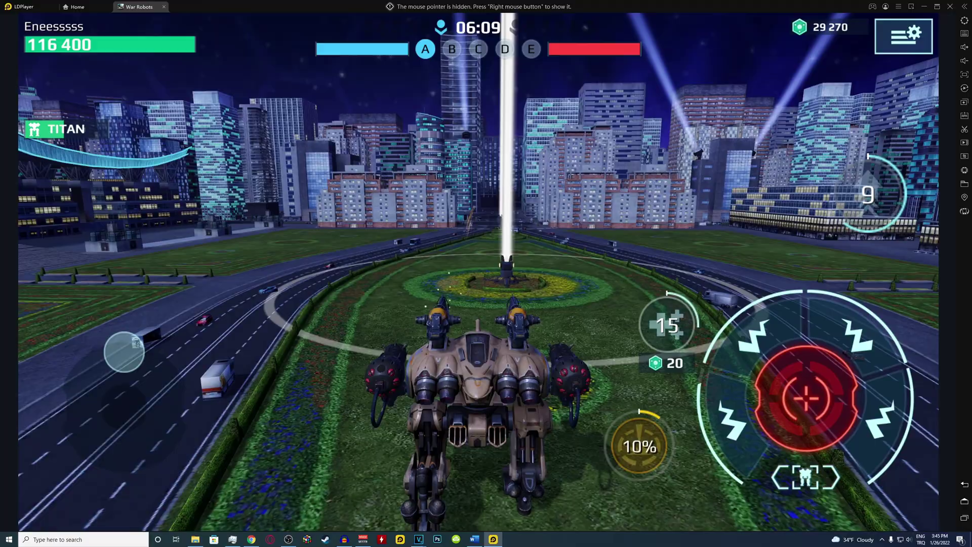
key("d")
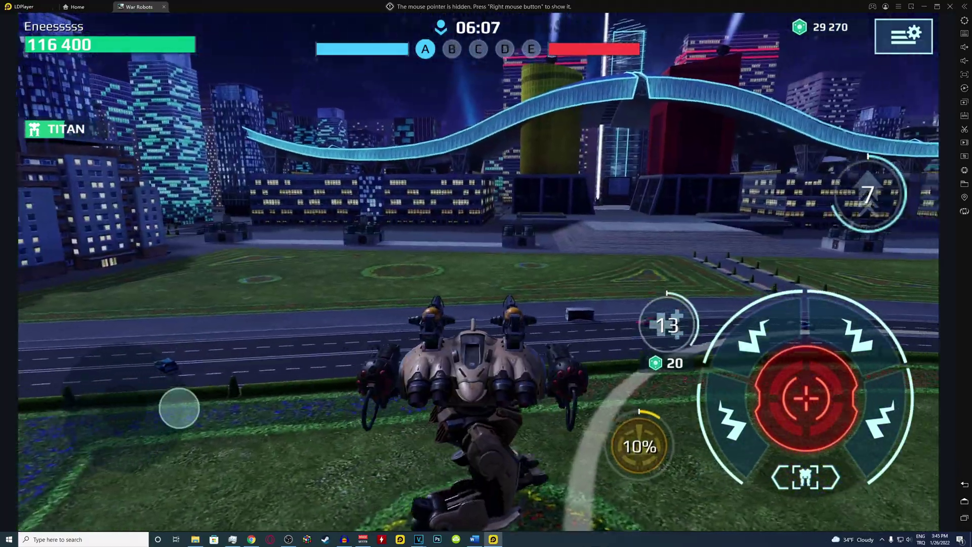
key("s")
key("w")
key("s")
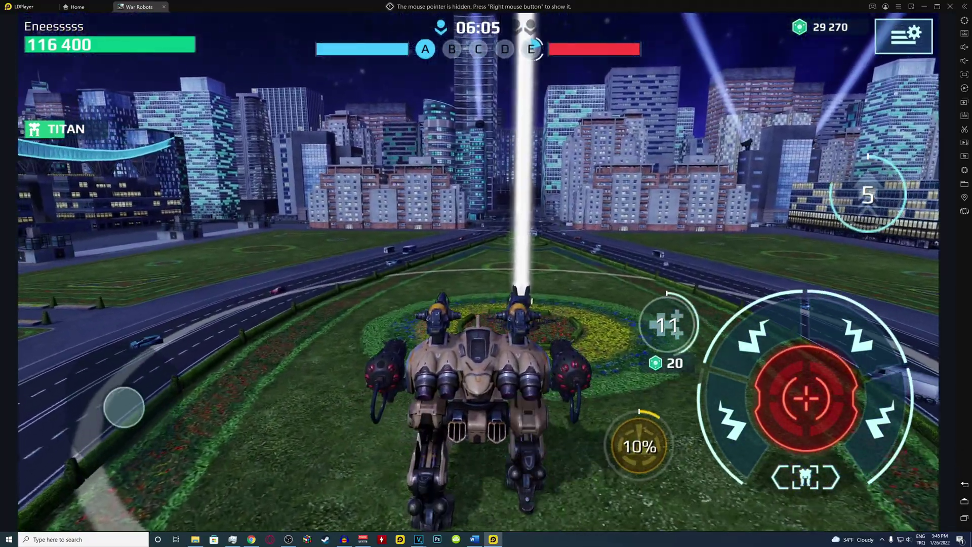